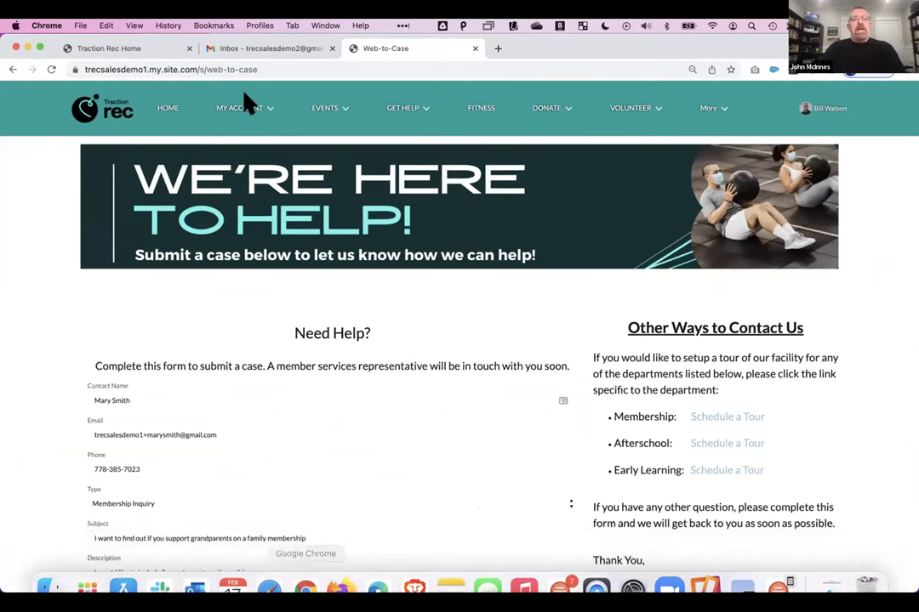
Open the community site's Get Help page and view the full My Household Cases list
{"action": "left_click", "coordinate": [124, 48]}
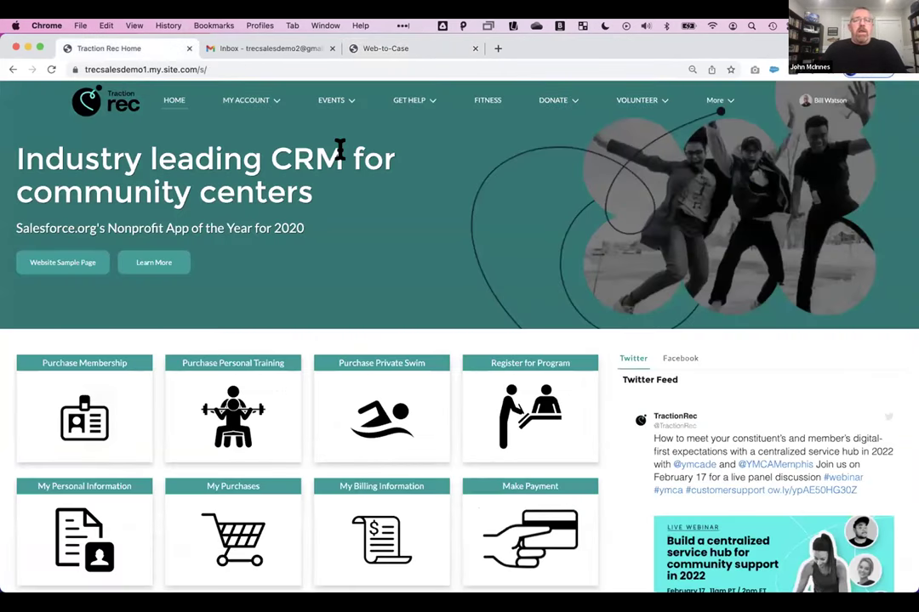
{"action": "left_click", "coordinate": [426, 104]}
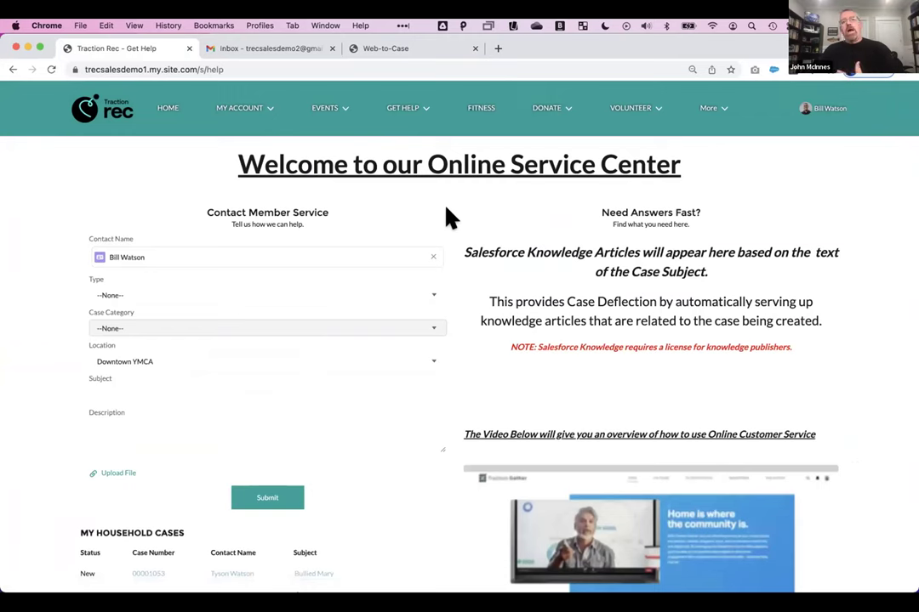
{"action": "scroll", "coordinate": [448, 220], "scroll_direction": "down", "scroll_amount": 2}
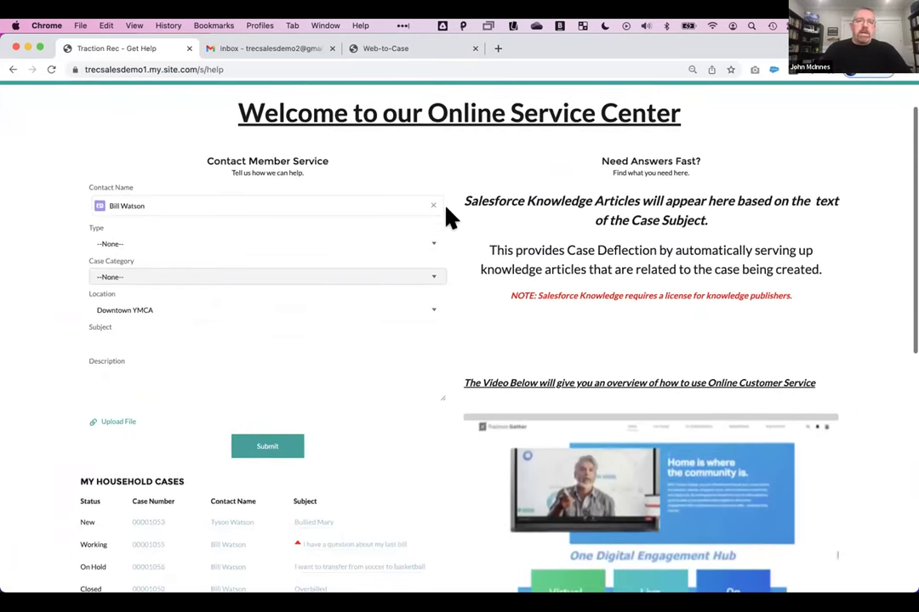
{"action": "scroll", "coordinate": [448, 219], "scroll_direction": "down", "scroll_amount": 2}
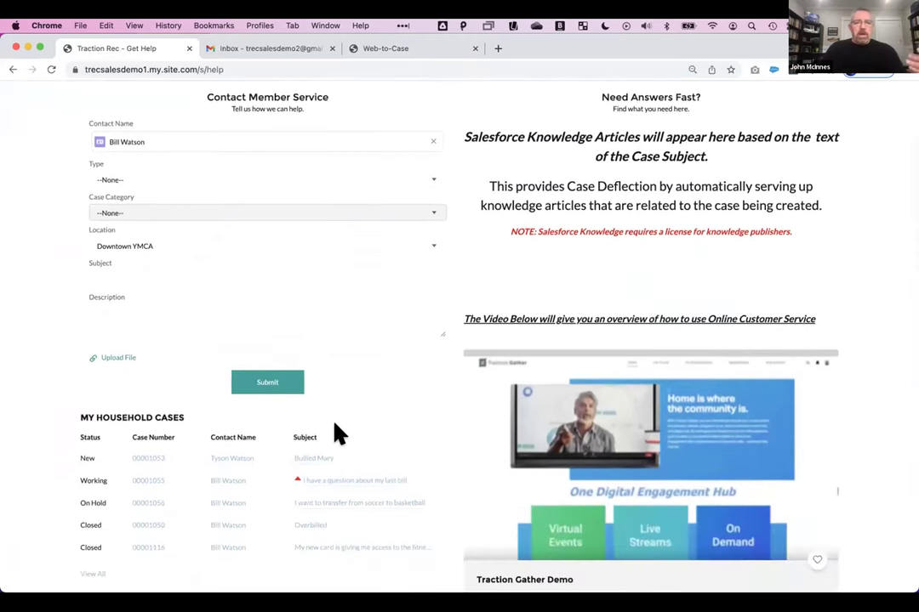
{"action": "scroll", "coordinate": [334, 430], "scroll_direction": "down", "scroll_amount": 1}
{"action": "left_click", "coordinate": [80, 555]}
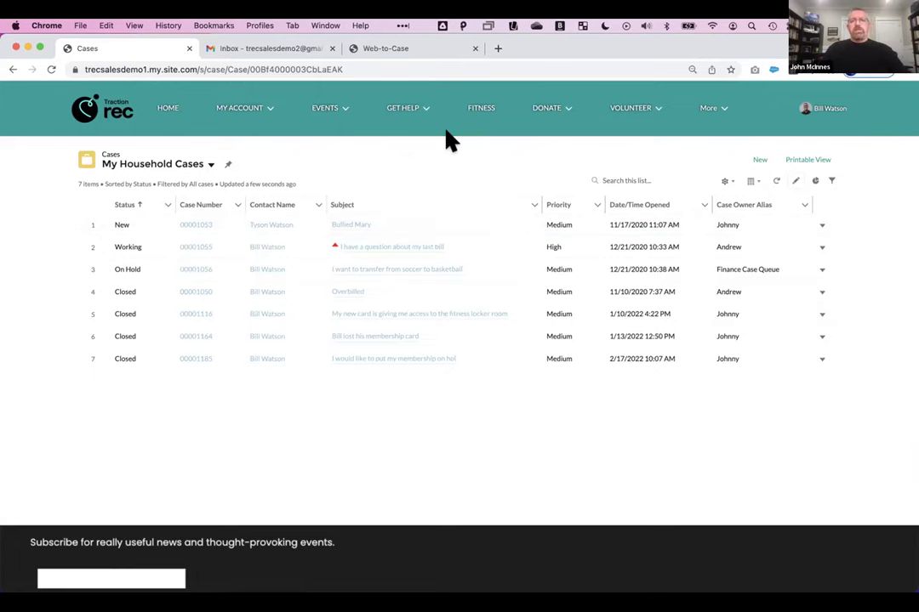
Return to the Get Help form and reselect the signed-in household member as the case contact
{"action": "left_click", "coordinate": [415, 112]}
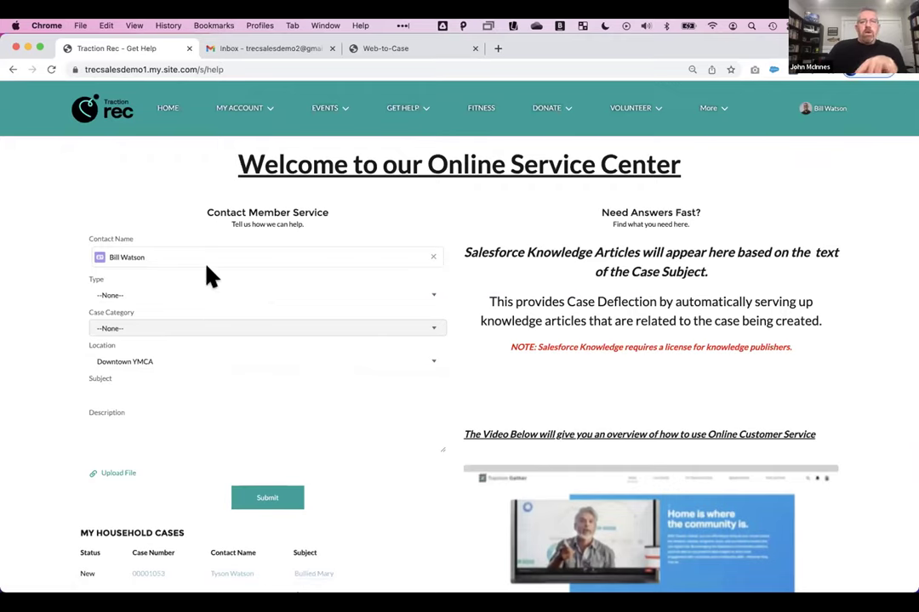
{"action": "left_click", "coordinate": [428, 253]}
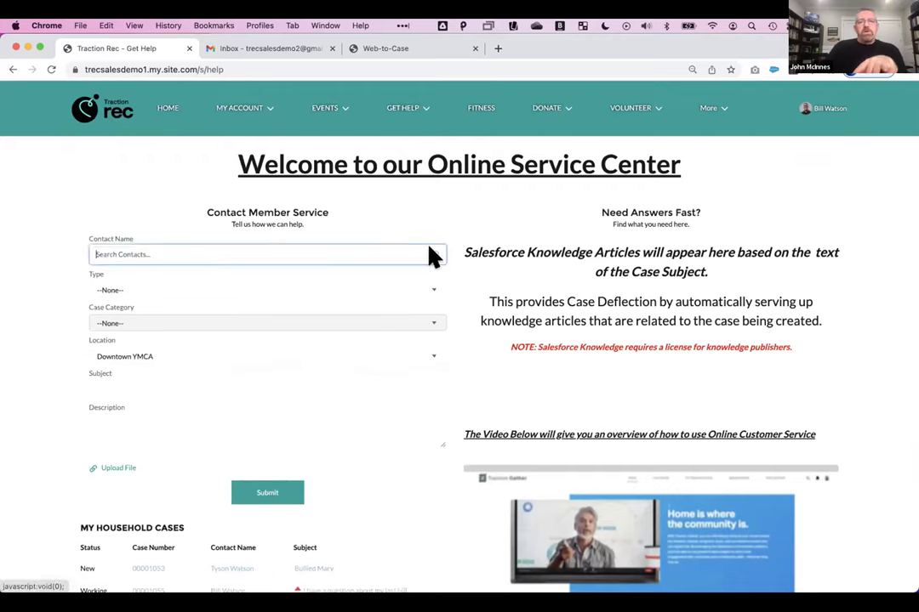
{"action": "left_click", "coordinate": [201, 246]}
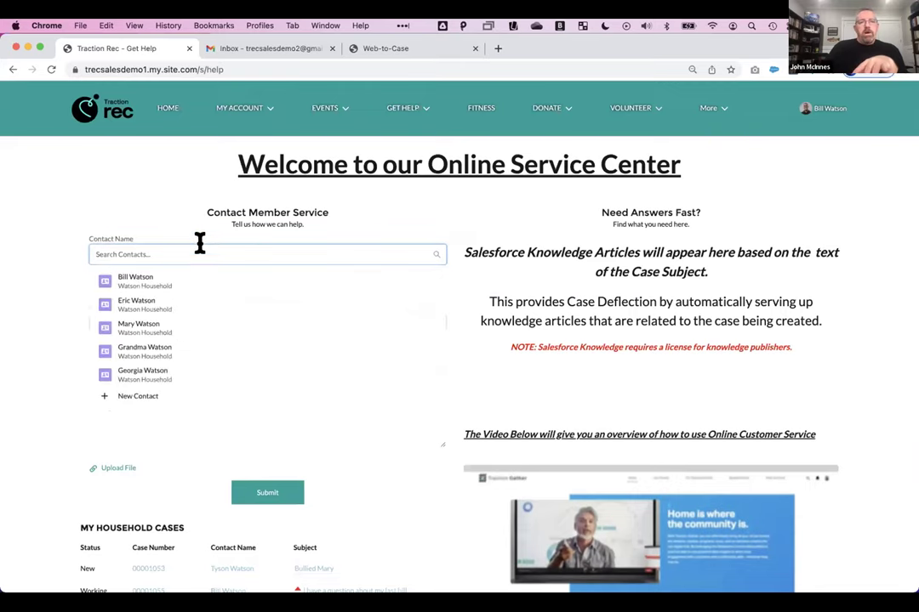
{"action": "left_click", "coordinate": [148, 287]}
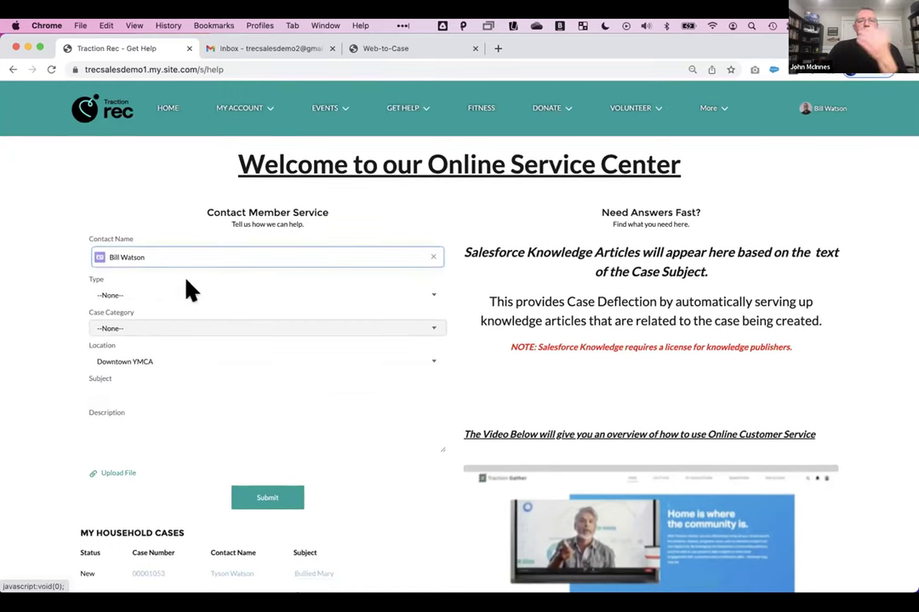
Compare the case categories offered for the Membership Inquiry, Program Inquiry and Facility Inquiry types
{"action": "left_click", "coordinate": [165, 296]}
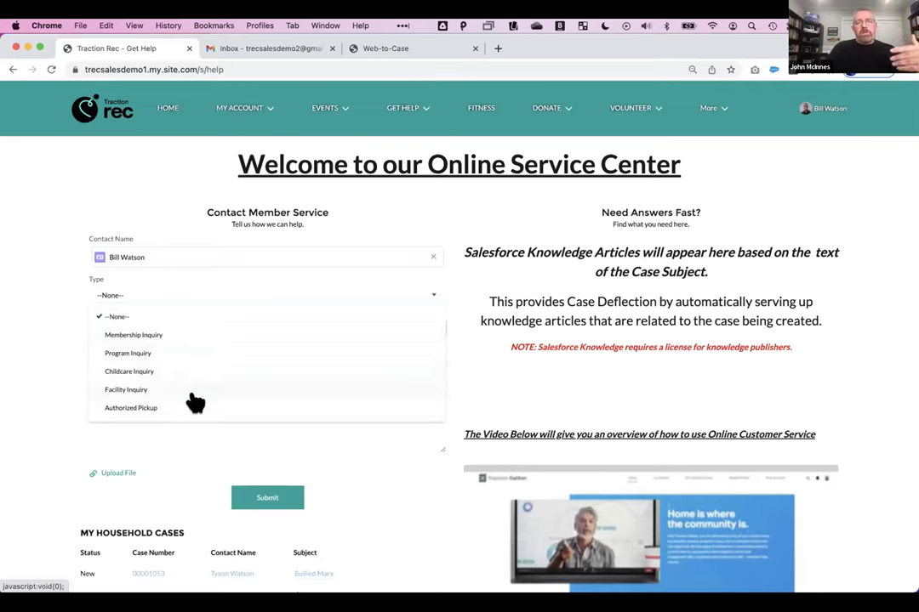
{"action": "left_click", "coordinate": [169, 339]}
{"action": "left_click", "coordinate": [164, 328]}
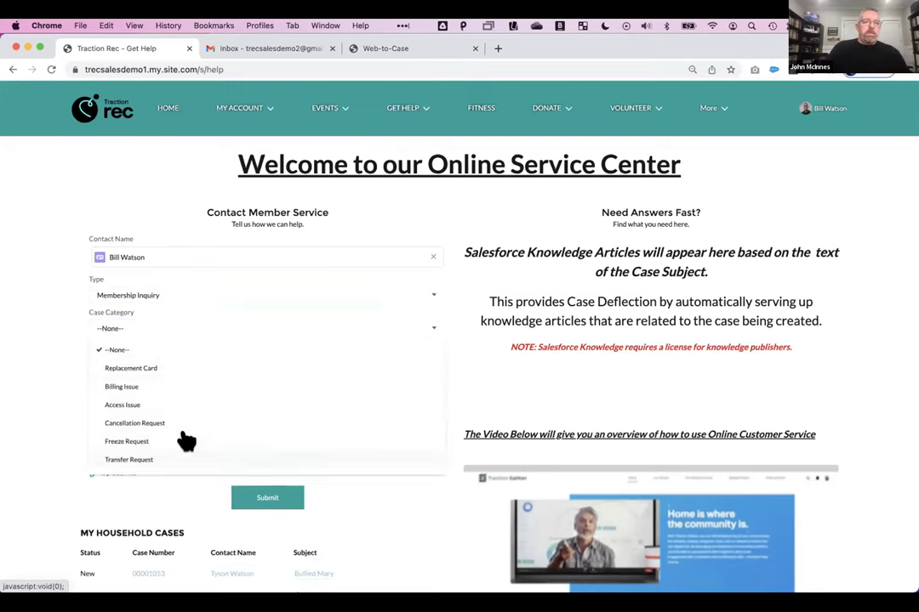
{"action": "left_click", "coordinate": [180, 298]}
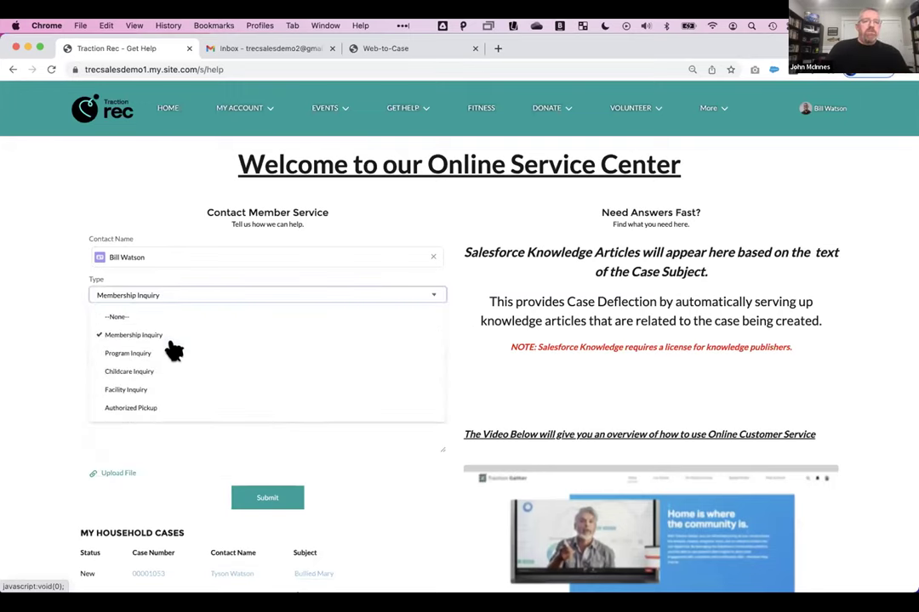
{"action": "left_click", "coordinate": [170, 354]}
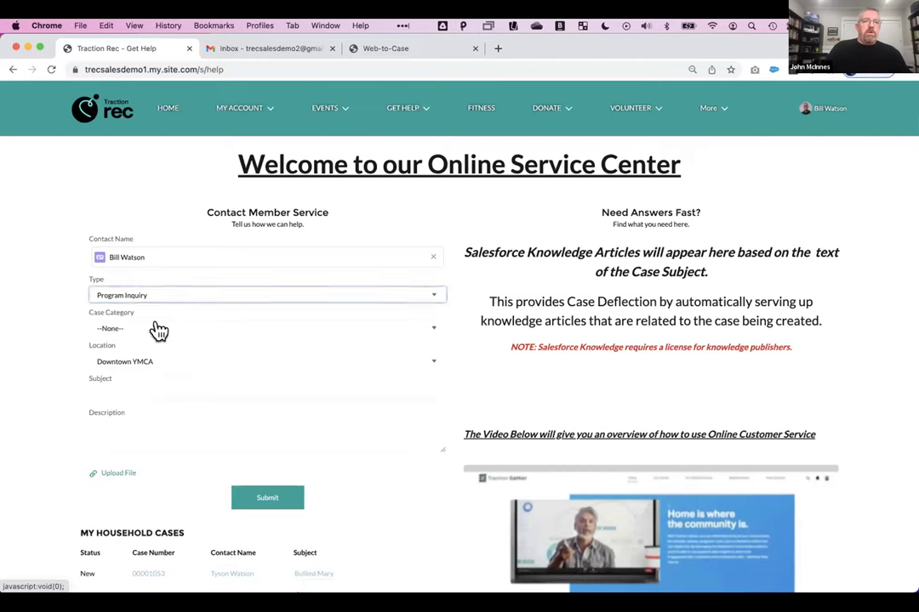
{"action": "left_click", "coordinate": [158, 331]}
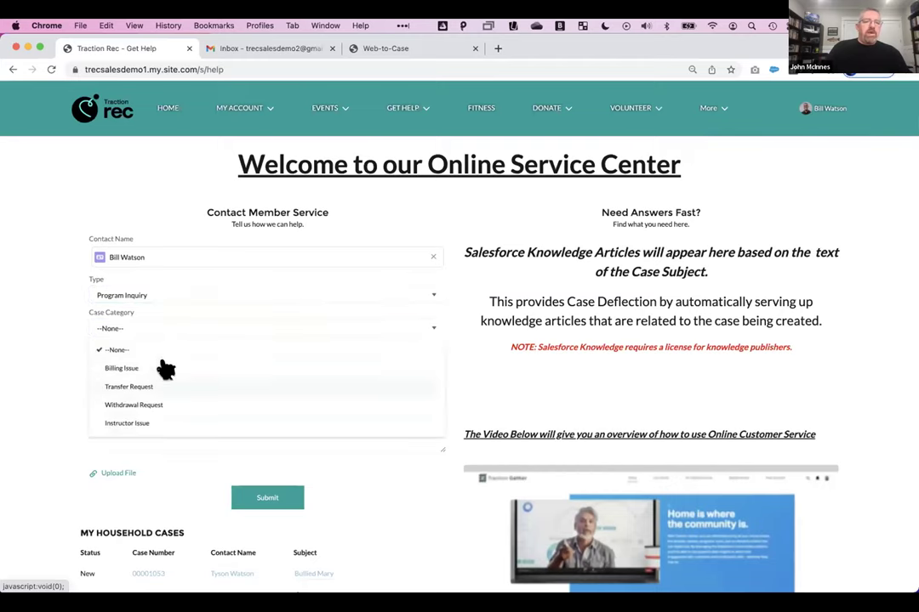
{"action": "left_click", "coordinate": [149, 296]}
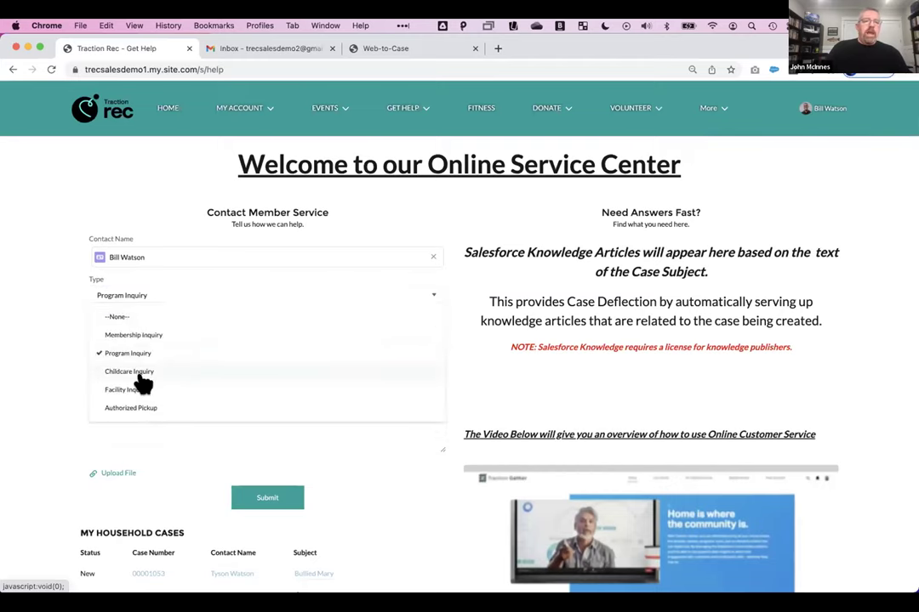
{"action": "left_click", "coordinate": [143, 388]}
{"action": "left_click", "coordinate": [150, 326]}
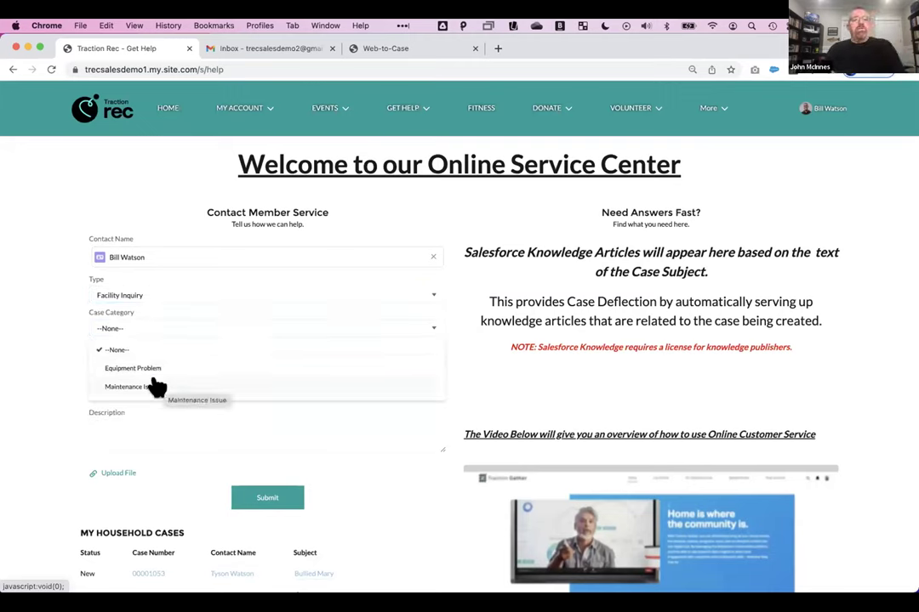
Set the case type to Membership Inquiry and the category to Freeze Request, keeping Downtown YMCA as the location
{"action": "left_click", "coordinate": [165, 297]}
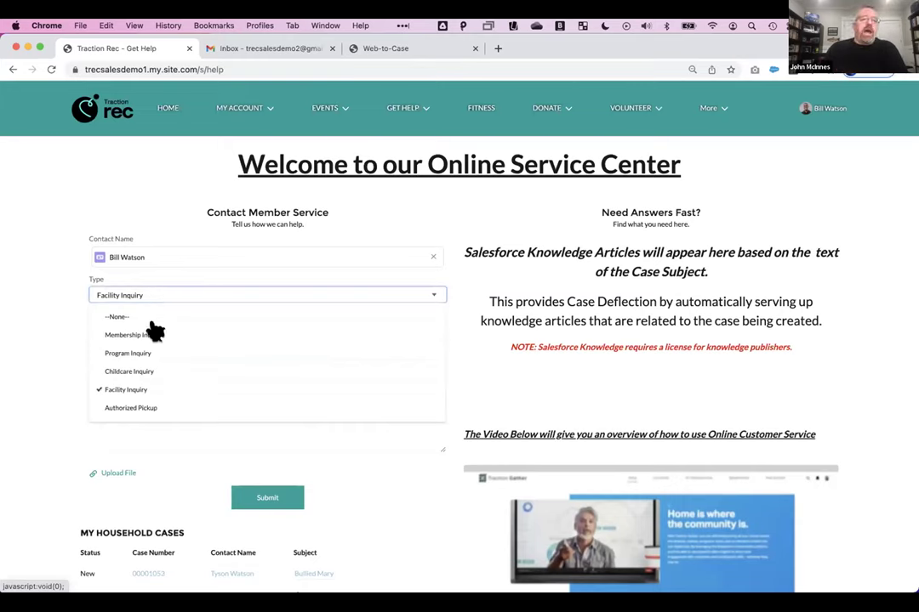
{"action": "left_click", "coordinate": [154, 334]}
{"action": "left_click", "coordinate": [158, 330]}
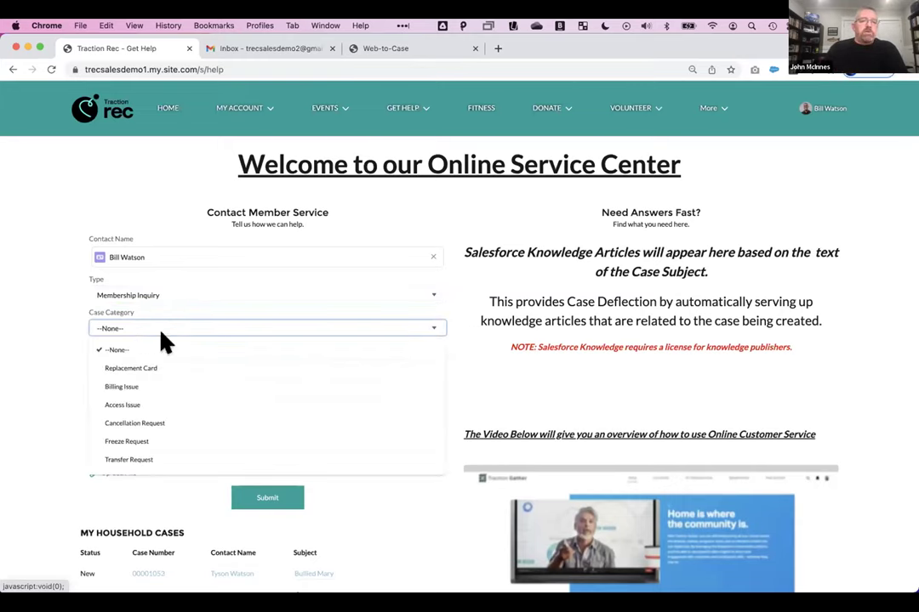
{"action": "left_click", "coordinate": [153, 441]}
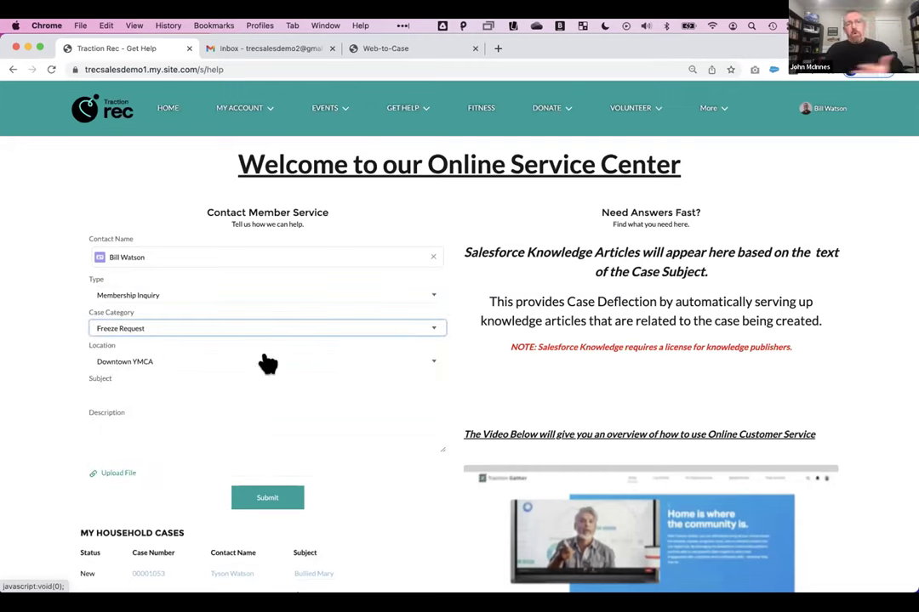
{"action": "left_click", "coordinate": [171, 364]}
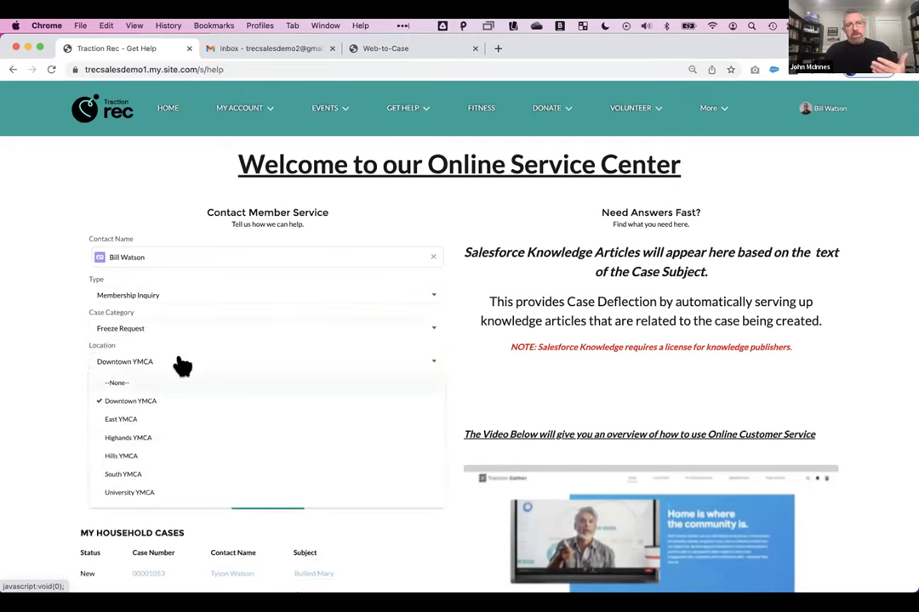
{"action": "left_click", "coordinate": [182, 364]}
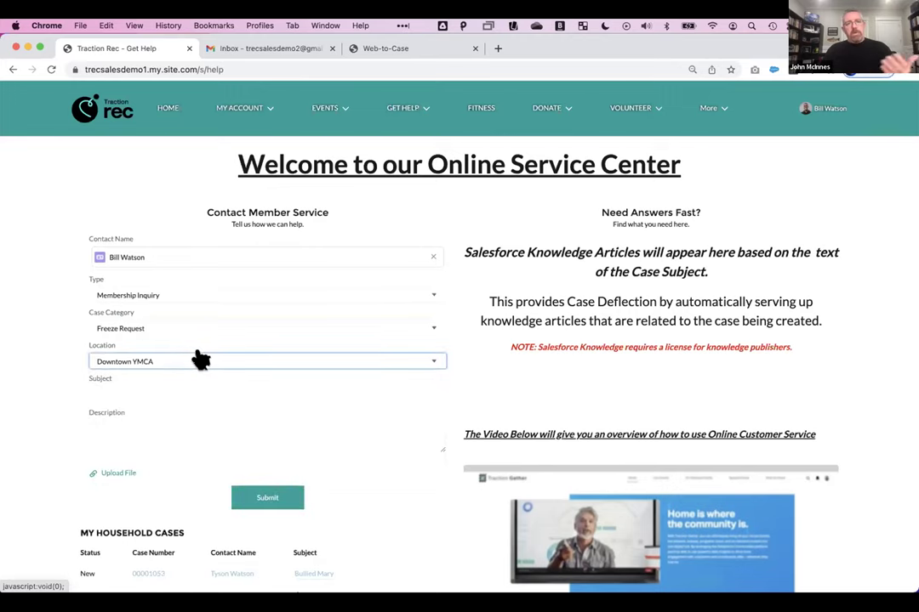
Enter the subject "I want to put my membership on hold" and description "I am travelling in march", and submit the case
{"action": "left_click", "coordinate": [171, 388]}
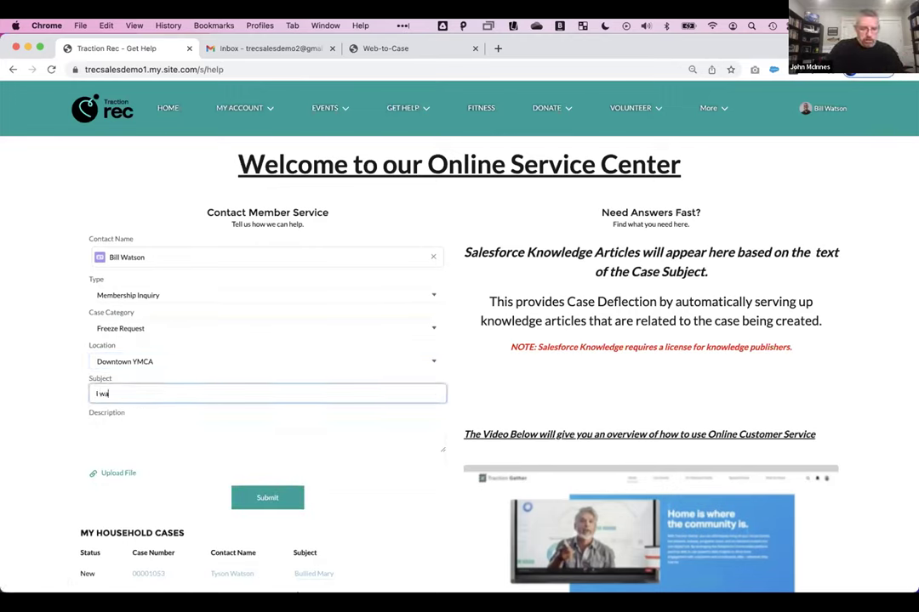
{"action": "type", "text": "I want to put my "}
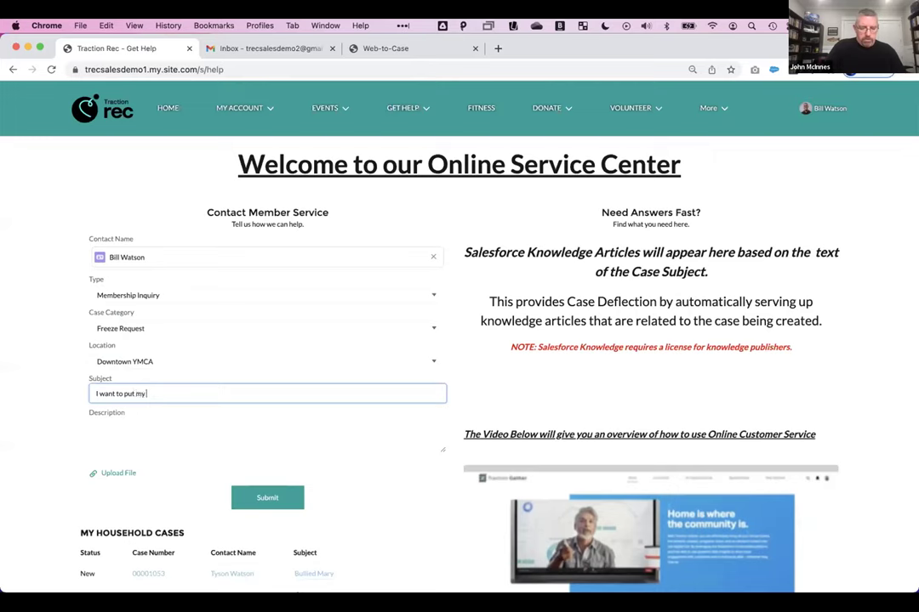
{"action": "type", "text": "membership on hold"}
{"action": "key", "text": "Tab"}
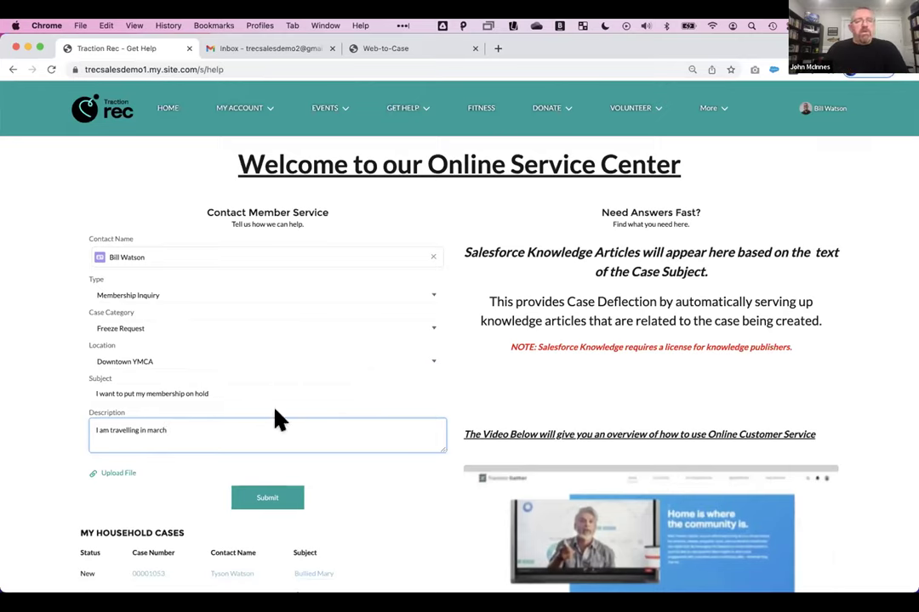
{"action": "left_click", "coordinate": [271, 497]}
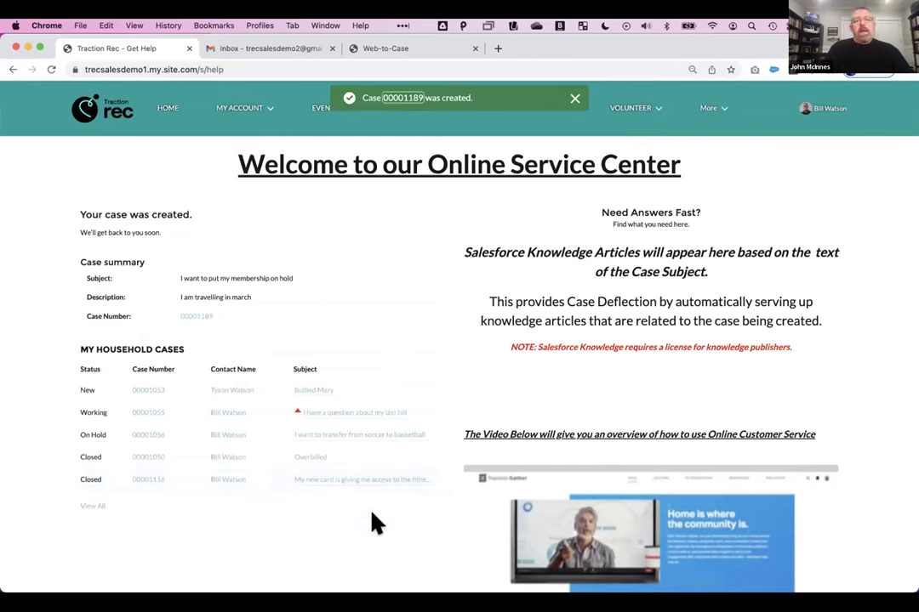
Switch to Gmail, open the new confirmation email for the membership hold case, and mark it as safe before returning to the inbox
{"action": "left_click", "coordinate": [274, 47]}
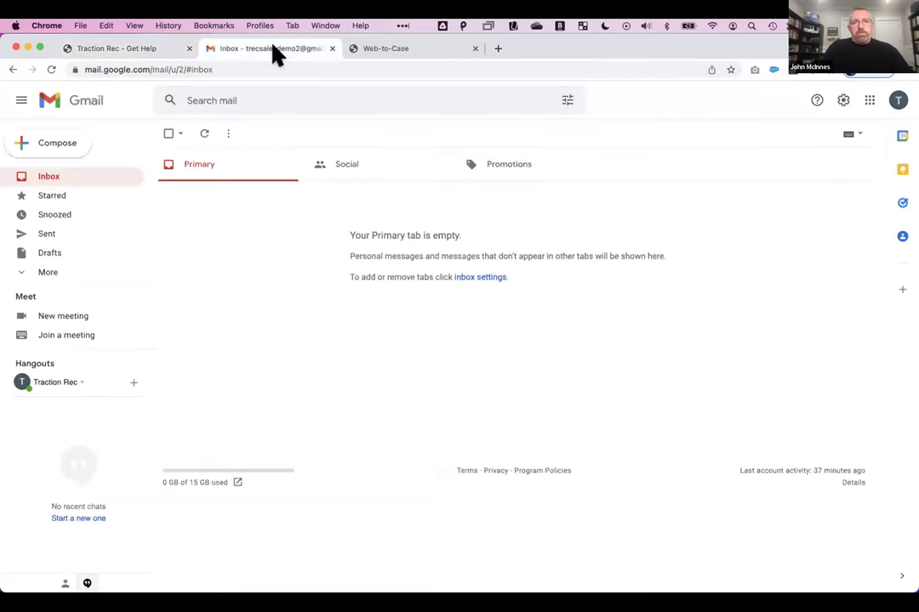
{"action": "left_click", "coordinate": [199, 133]}
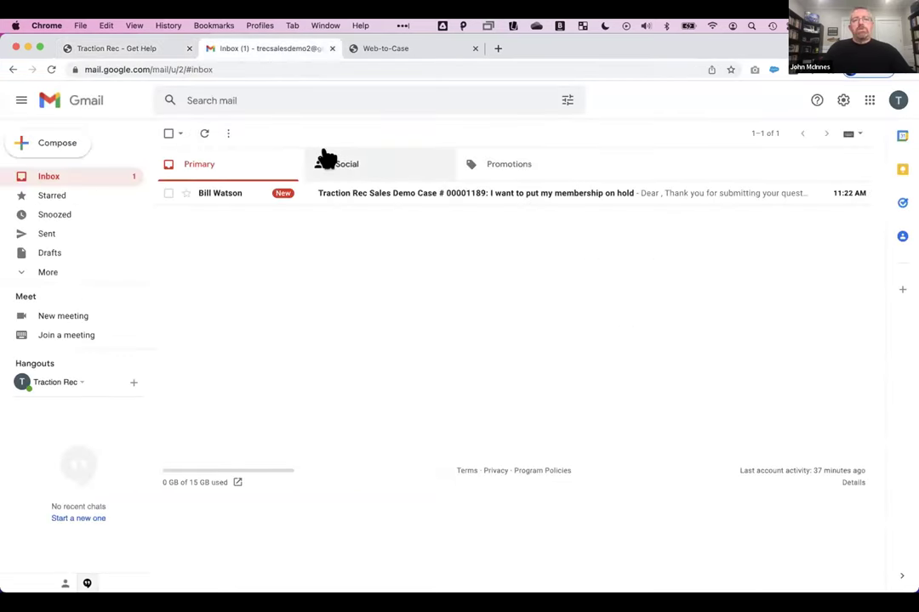
{"action": "left_click", "coordinate": [380, 193]}
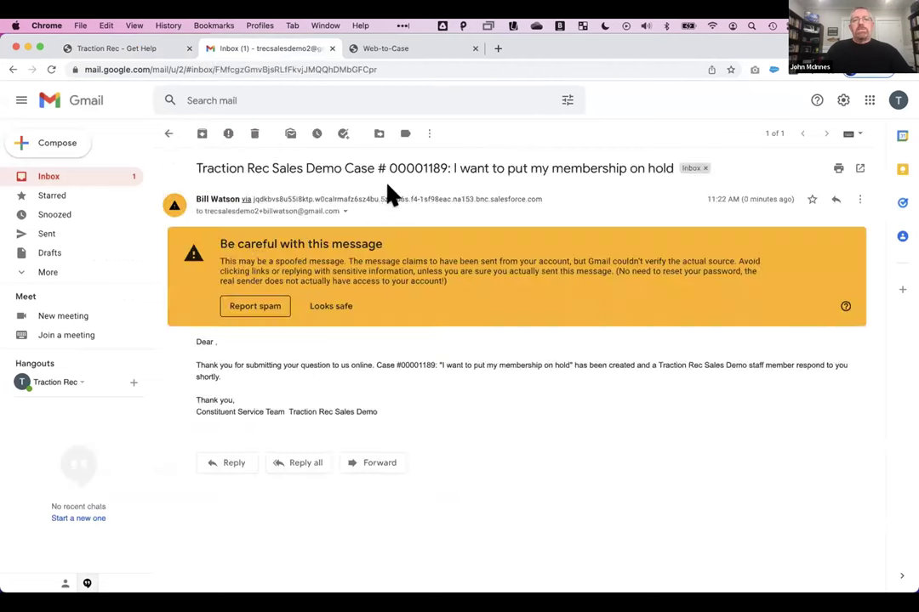
{"action": "left_click", "coordinate": [329, 306]}
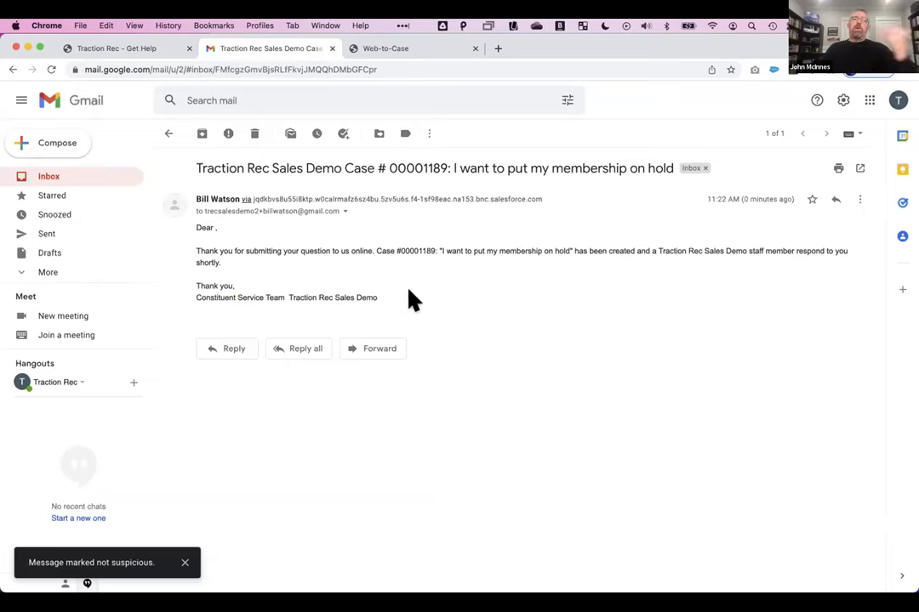
{"action": "left_click", "coordinate": [162, 135]}
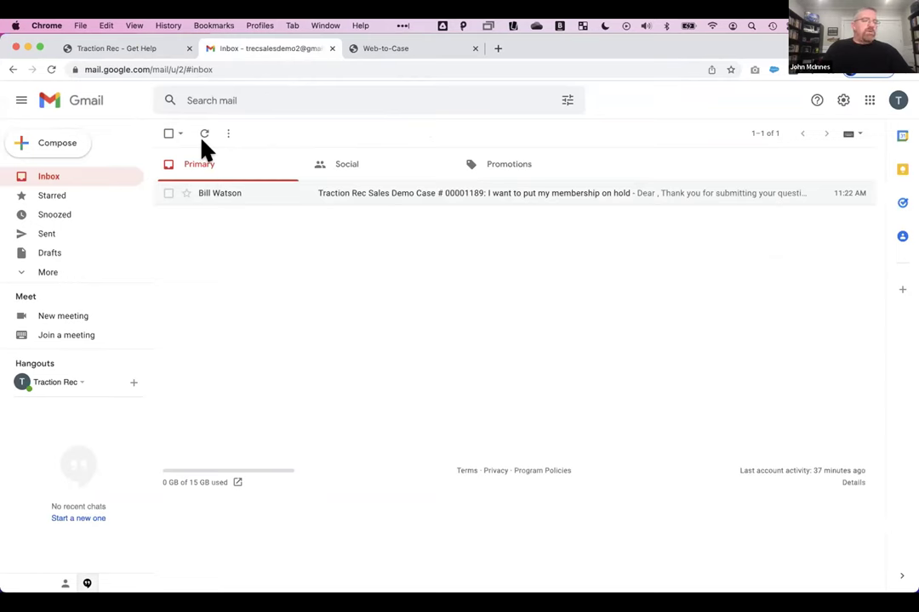
{"action": "left_click", "coordinate": [213, 166]}
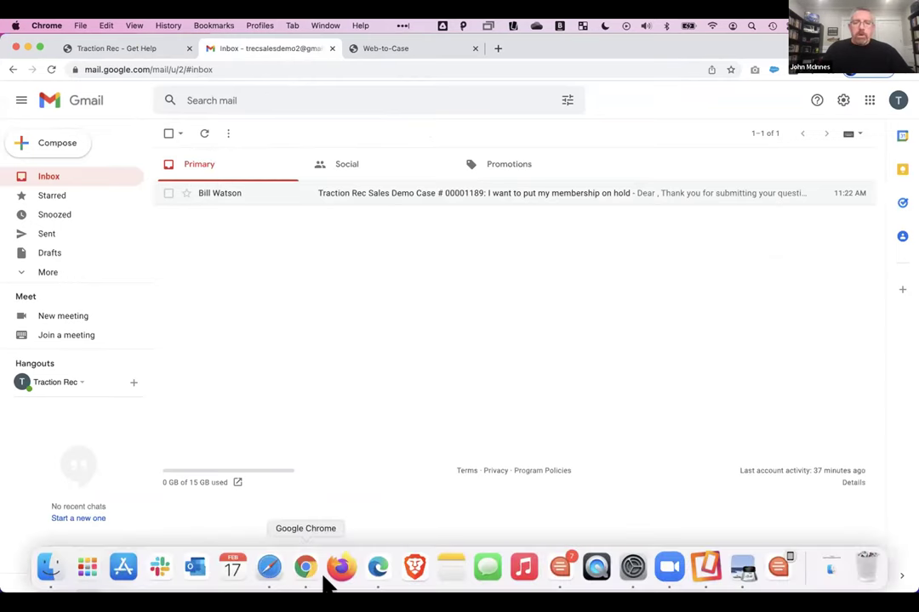
Switch to Salesforce in Microsoft Edge and view the Case Assignment 1 rule entries
{"action": "left_click", "coordinate": [380, 569]}
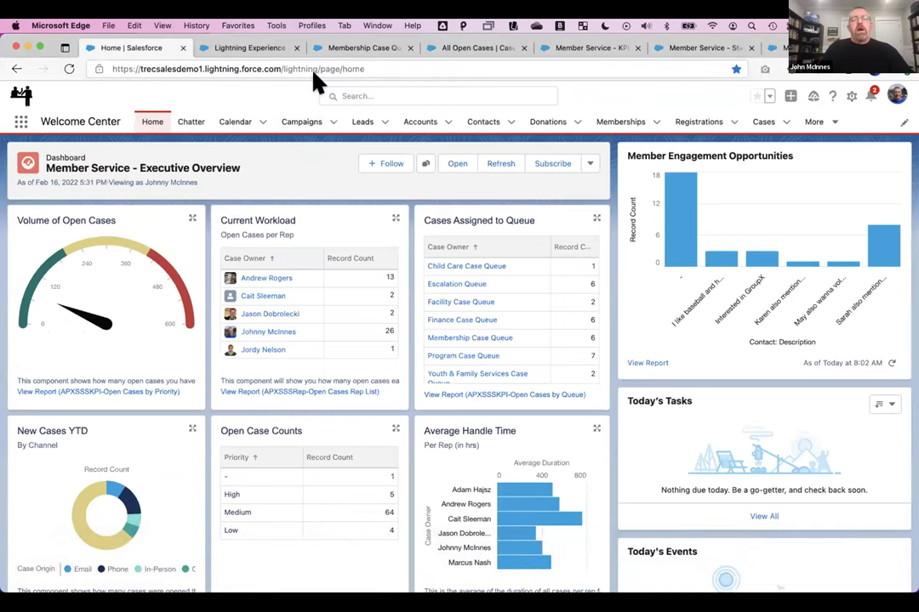
{"action": "left_click", "coordinate": [246, 48]}
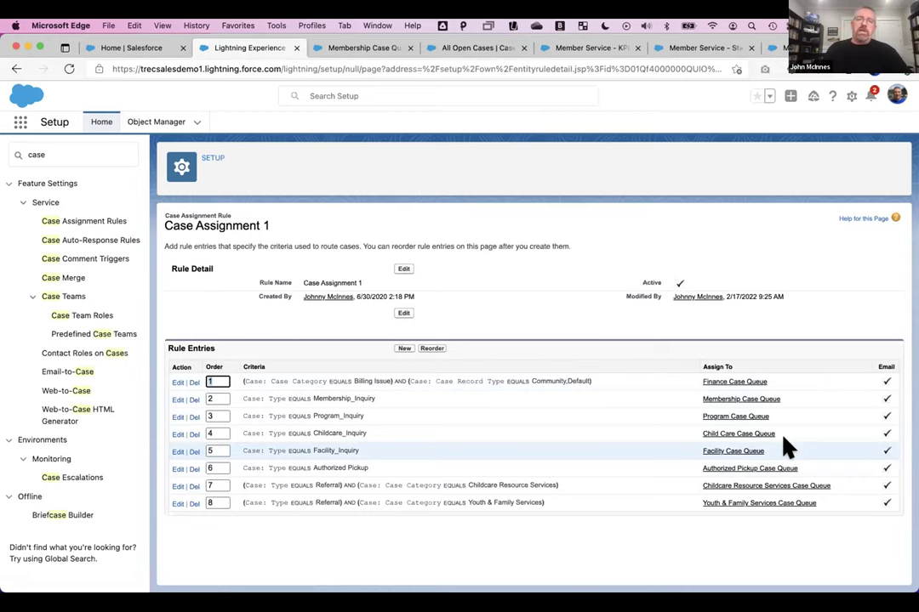
Refresh the Membership Case Queue and open the case "I want to put my membership on hold"
{"action": "left_click", "coordinate": [351, 49]}
{"action": "left_click", "coordinate": [212, 176]}
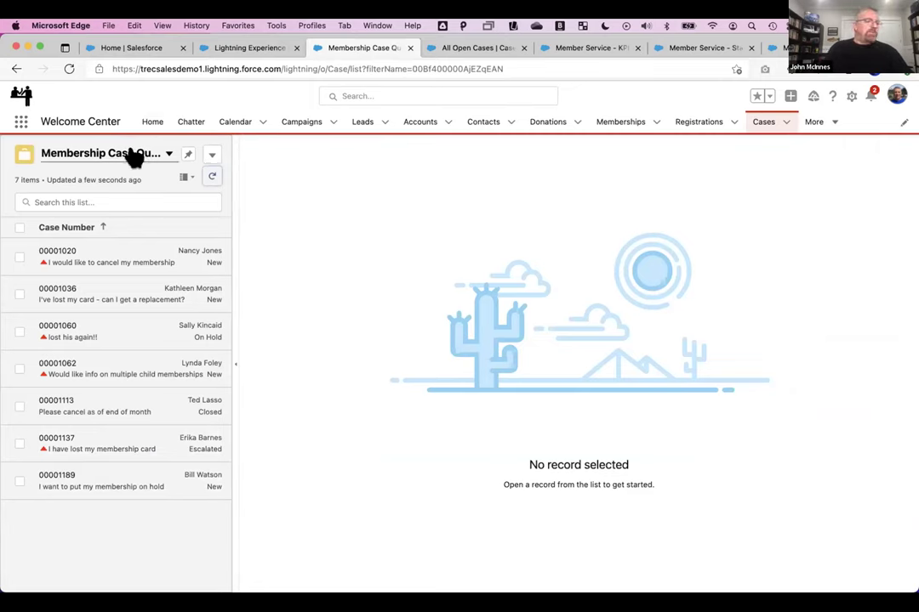
{"action": "left_click", "coordinate": [138, 484]}
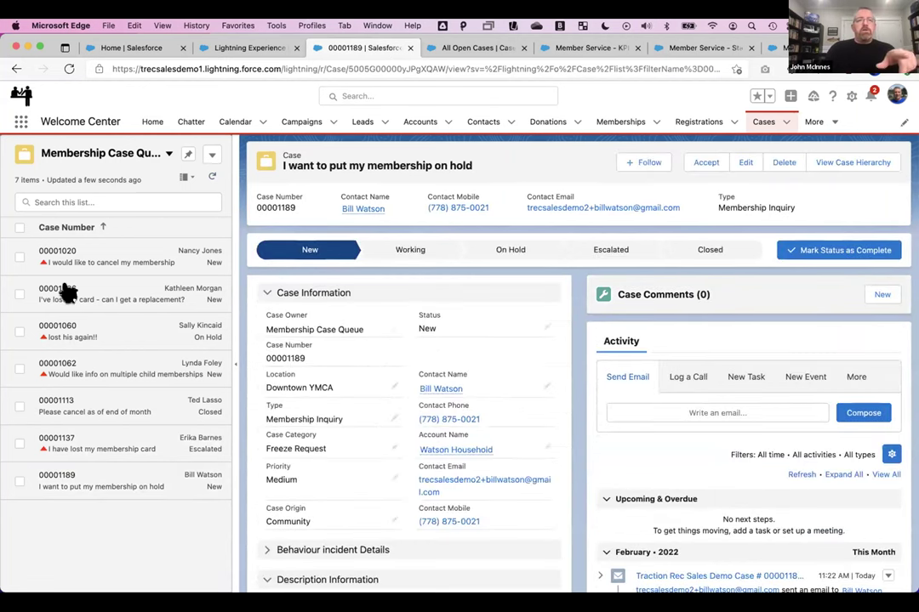
Accept ownership of the membership hold case from the queue and refresh the Membership Case Queue list
{"action": "left_click", "coordinate": [704, 163]}
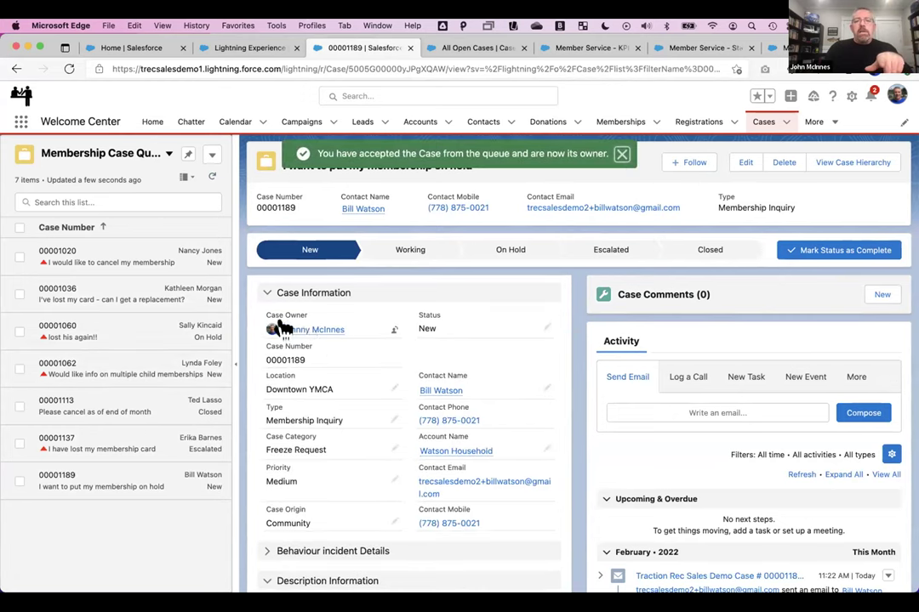
{"action": "mouse_move", "coordinate": [313, 332]}
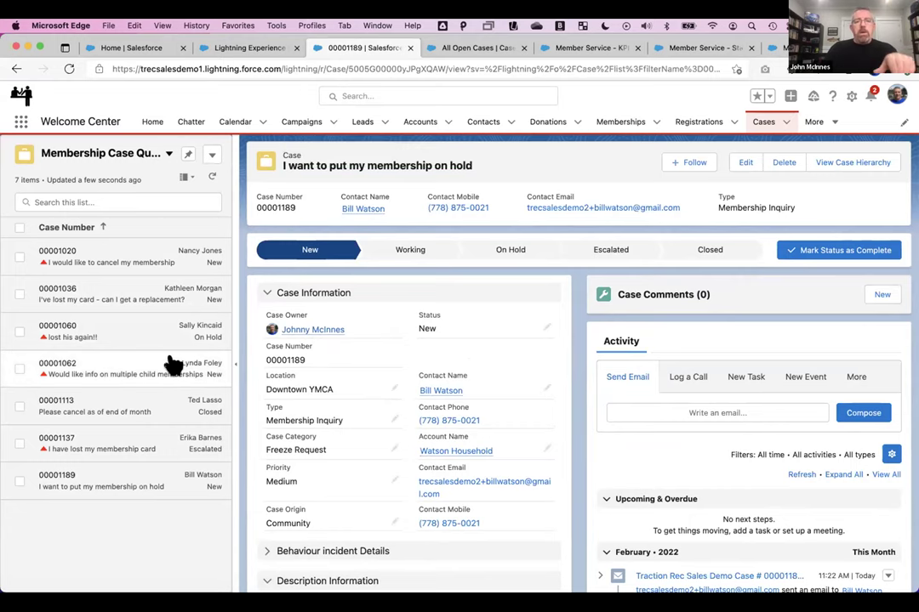
{"action": "left_click", "coordinate": [212, 177]}
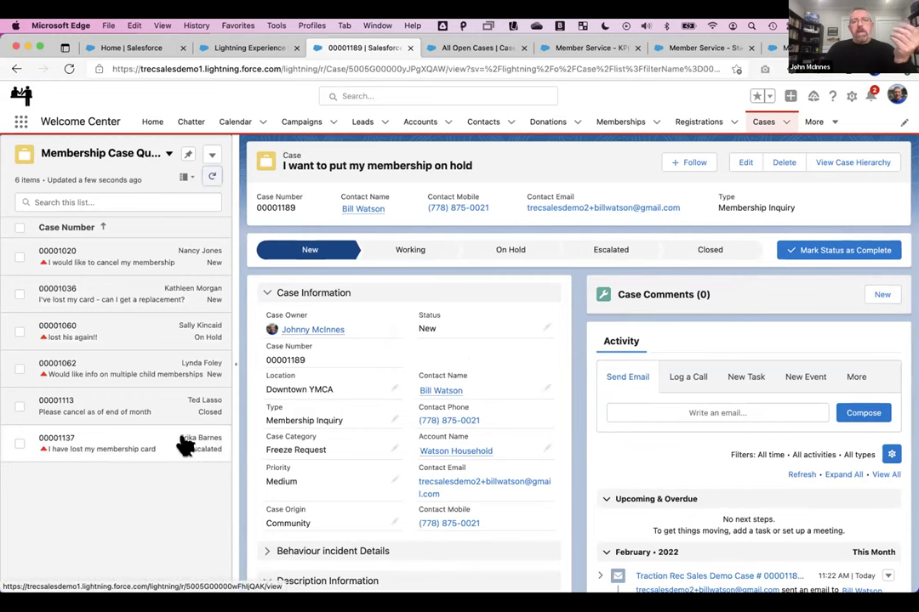
Set the membership hold case's current status to Working
{"action": "left_click", "coordinate": [417, 251]}
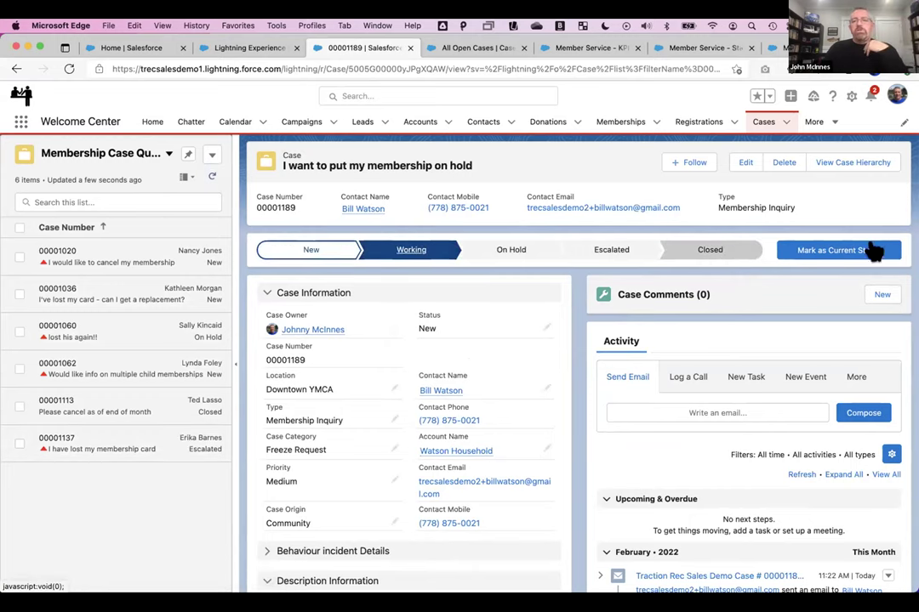
{"action": "left_click", "coordinate": [864, 251]}
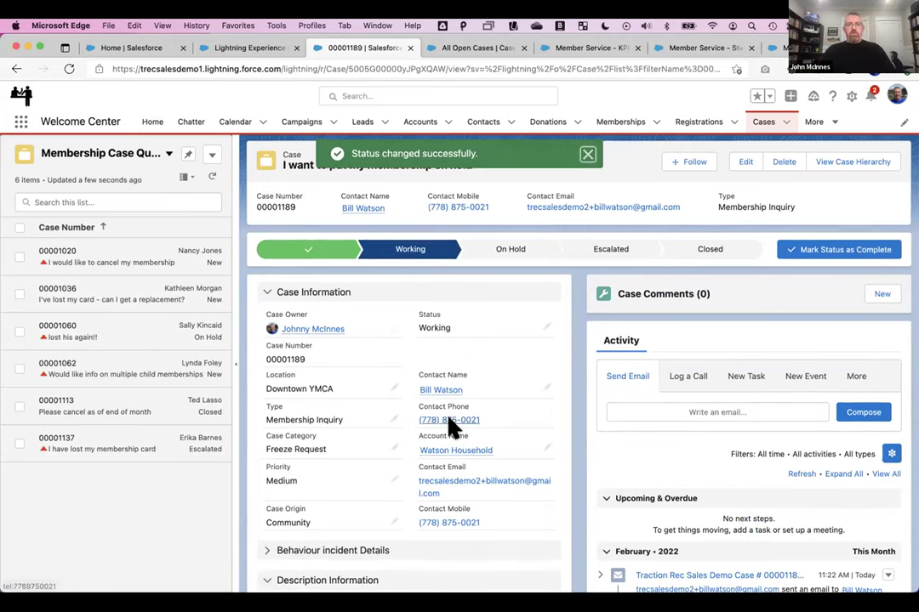
Log a call on the case with the subject "Call to confirm dates", linked to the case's contact, and save it
{"action": "scroll", "coordinate": [449, 427], "scroll_direction": "down", "scroll_amount": 3}
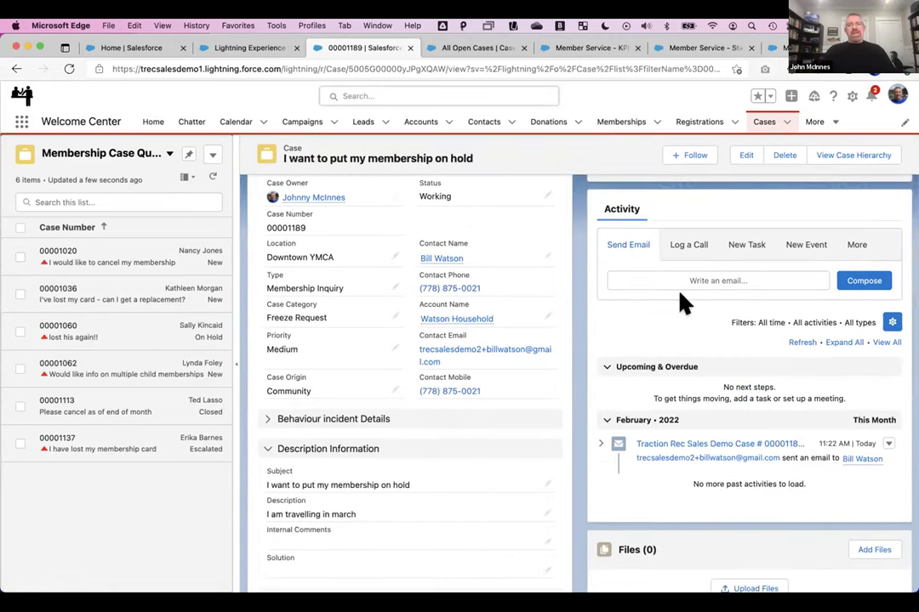
{"action": "left_click", "coordinate": [691, 244]}
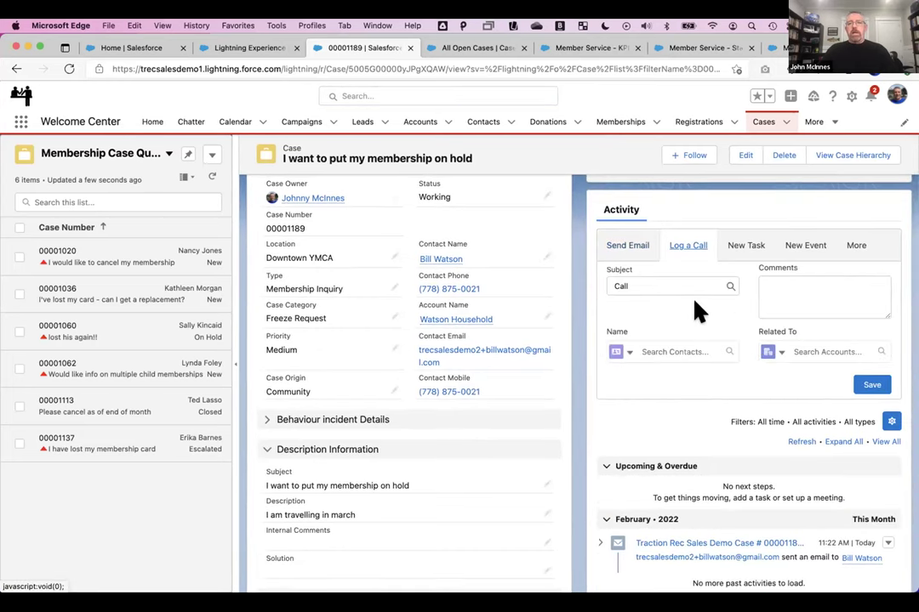
{"action": "left_click", "coordinate": [670, 274]}
{"action": "type", "text": "tp"}
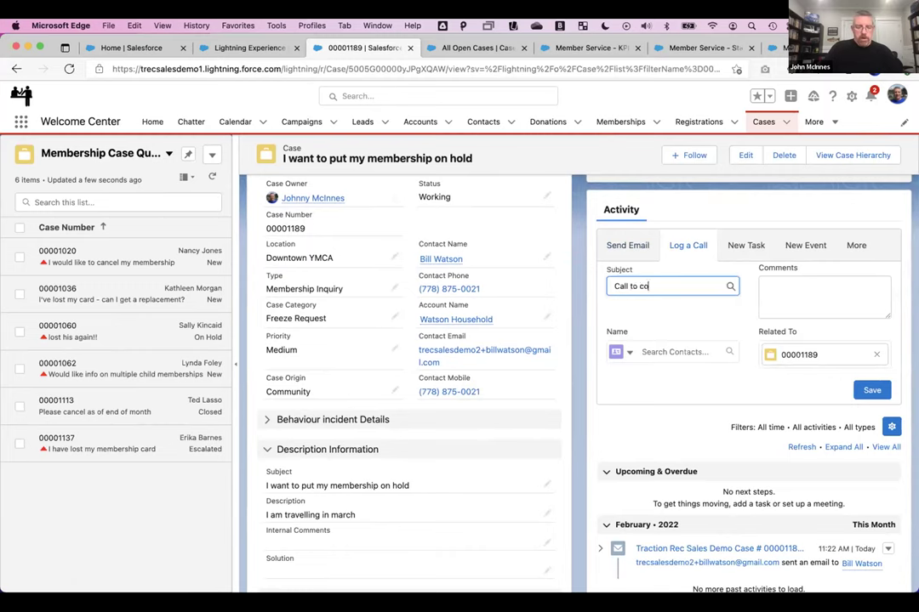
{"action": "type", "text": "o confirm dates"}
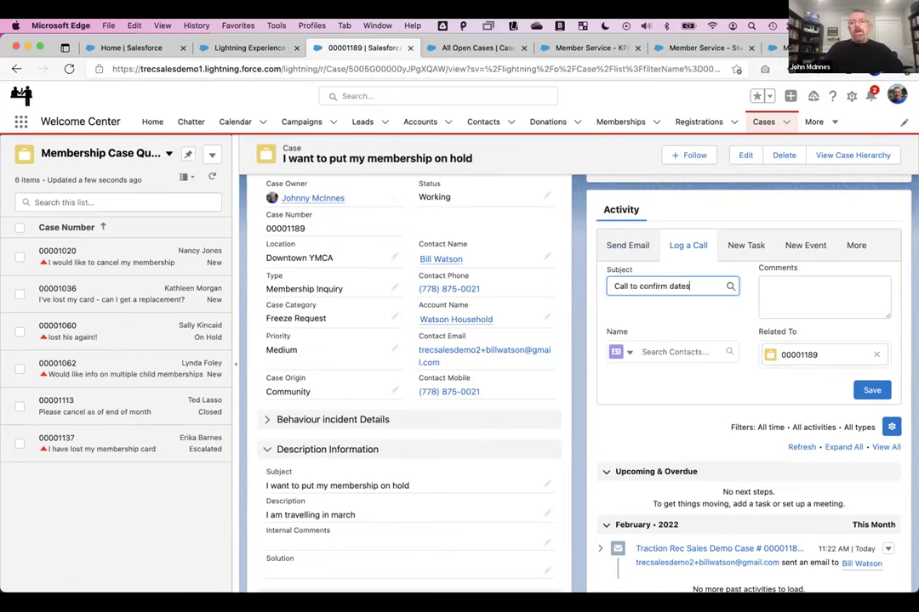
{"action": "left_click", "coordinate": [668, 348]}
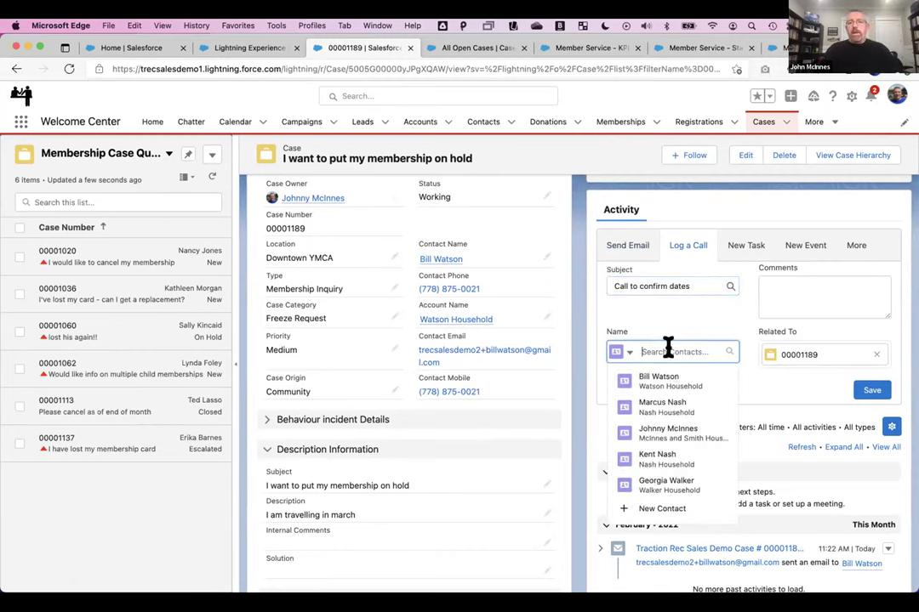
{"action": "left_click", "coordinate": [670, 381]}
{"action": "left_click", "coordinate": [866, 389]}
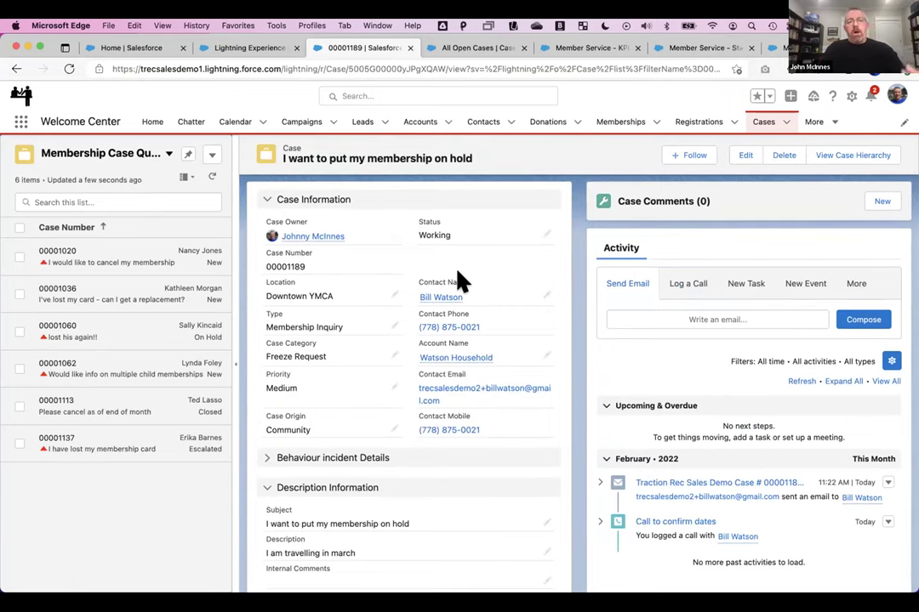
Open the case contact's record in a new browser tab and start a membership freeze for a group
{"action": "right_click", "coordinate": [449, 298]}
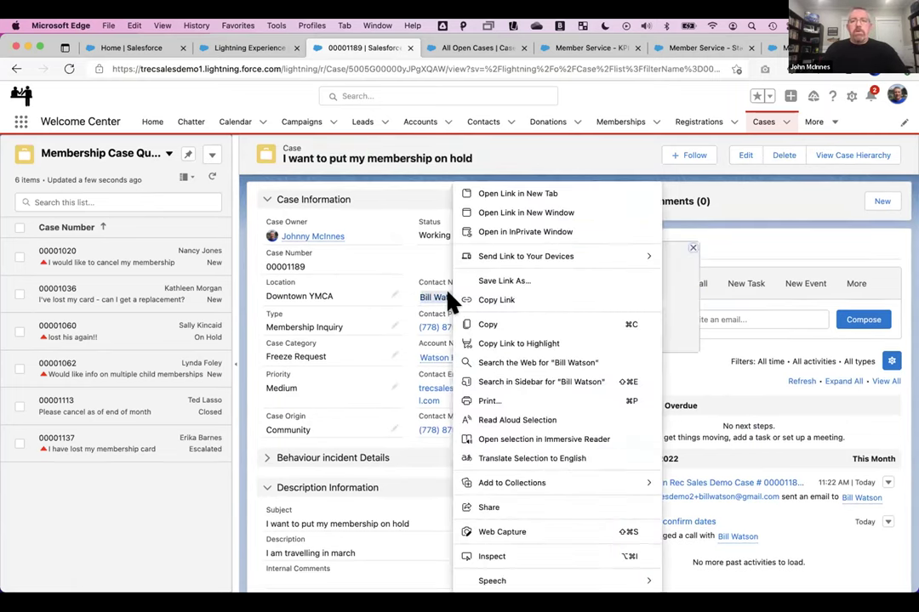
{"action": "left_click", "coordinate": [511, 195]}
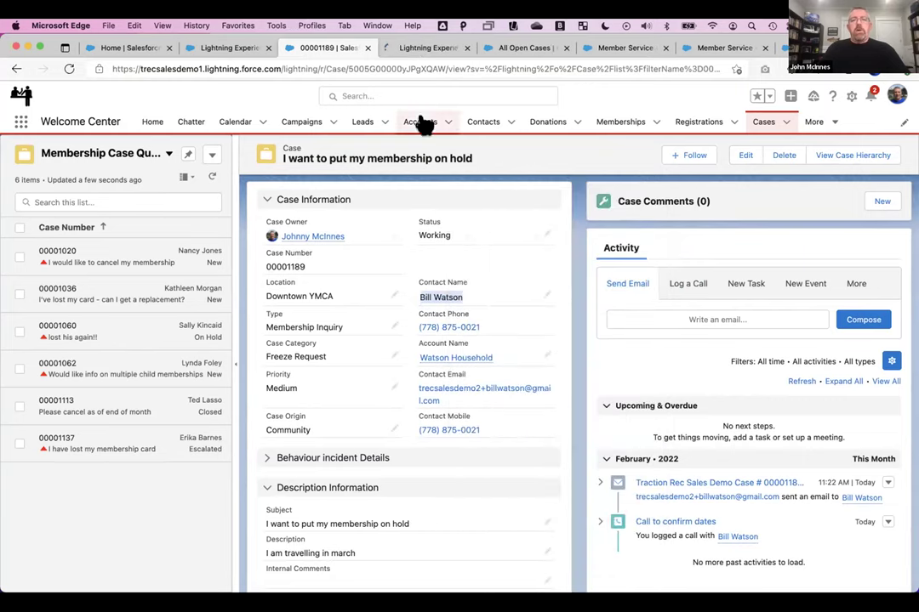
{"action": "left_click", "coordinate": [419, 48]}
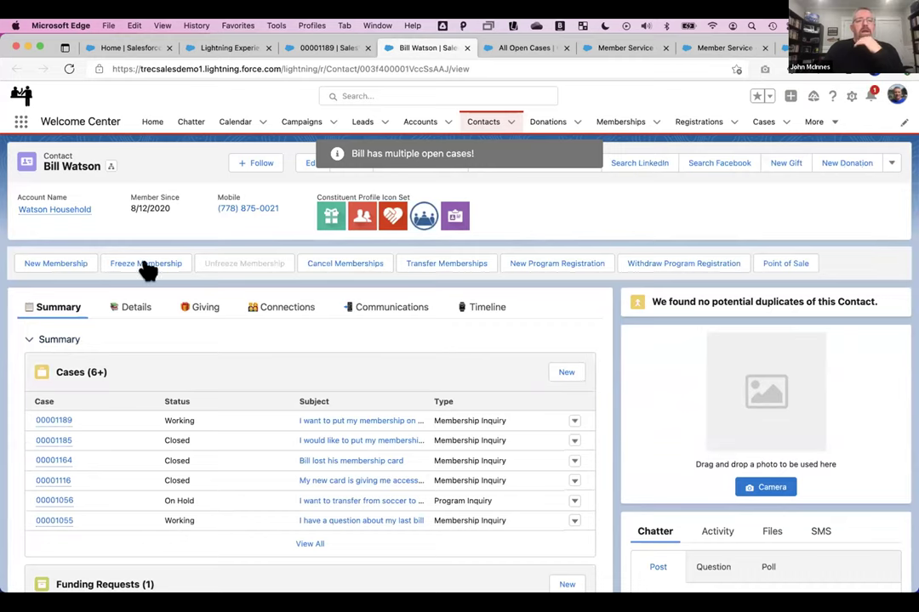
{"action": "left_click", "coordinate": [147, 267]}
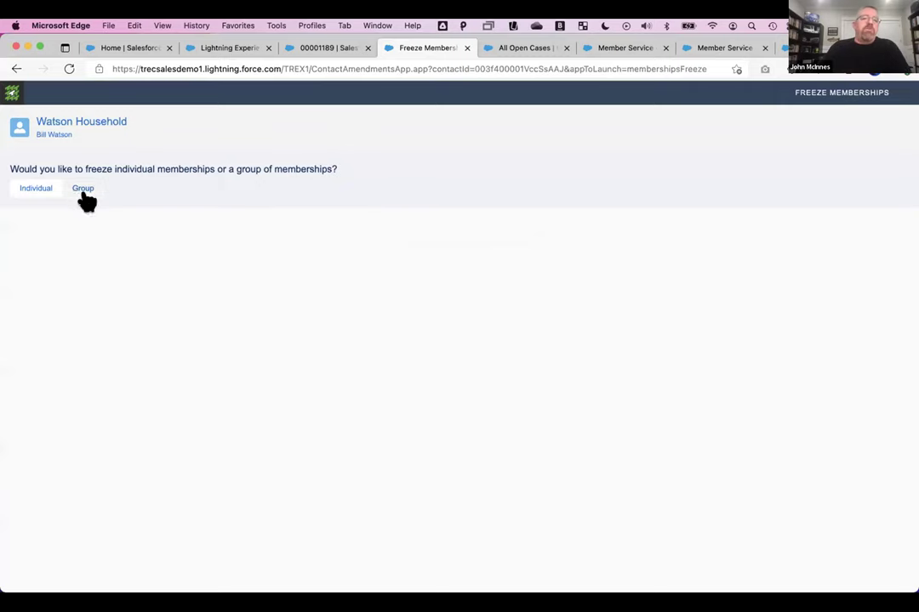
{"action": "left_click", "coordinate": [82, 193]}
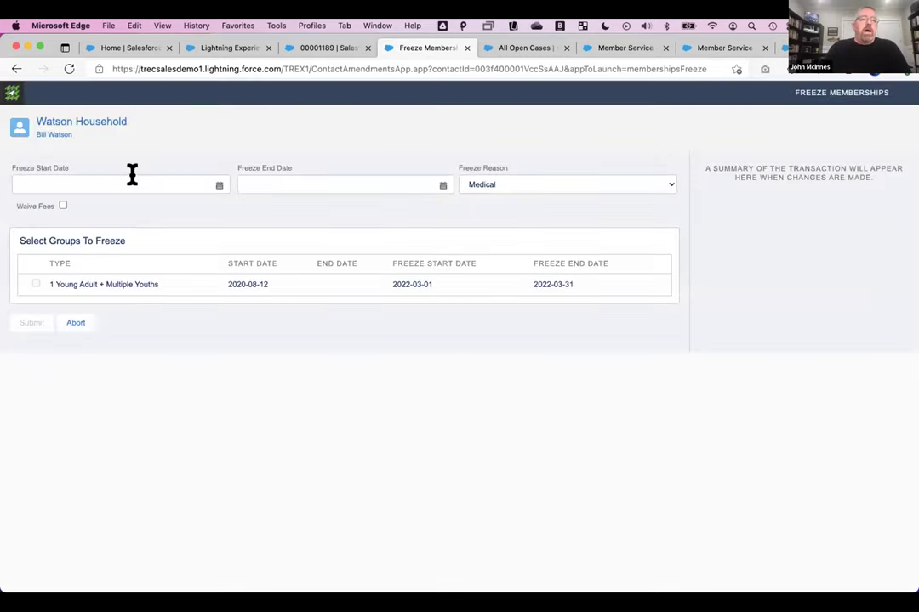
Fill in the freeze from Mar 1, 2022 to Mar 31, 2022 with reason On Vacation, and close the form without submitting
{"action": "left_click", "coordinate": [132, 183]}
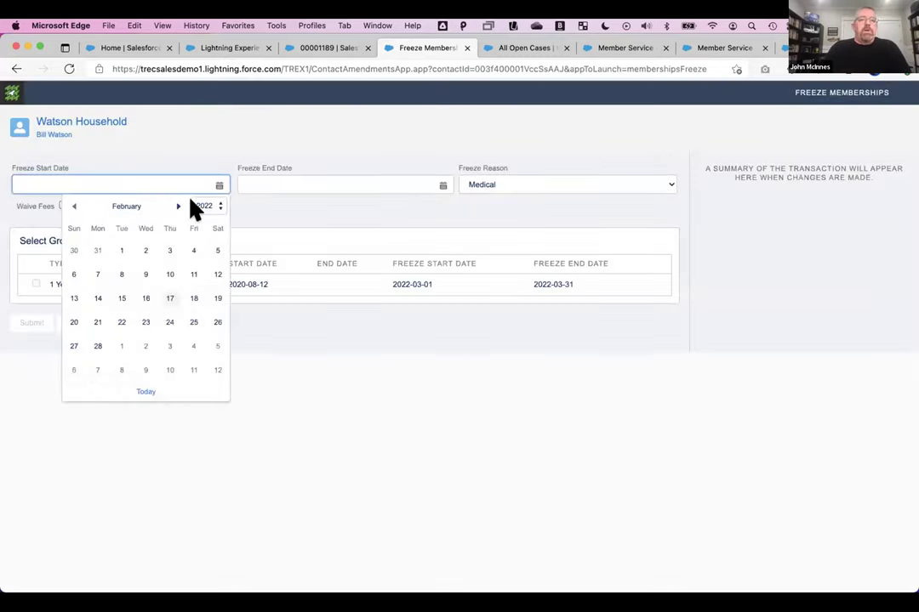
{"action": "left_click", "coordinate": [175, 206]}
{"action": "left_click", "coordinate": [121, 251]}
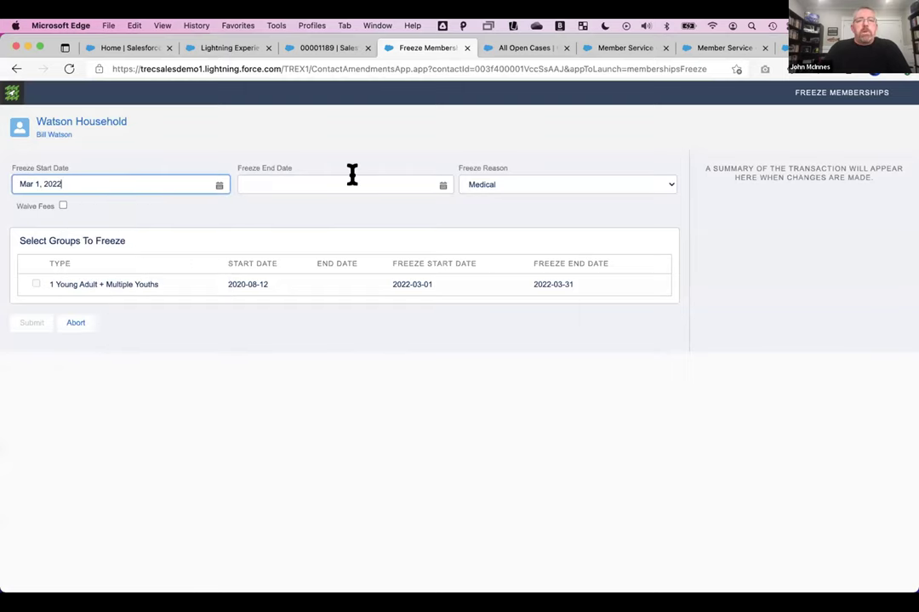
{"action": "left_click", "coordinate": [352, 181]}
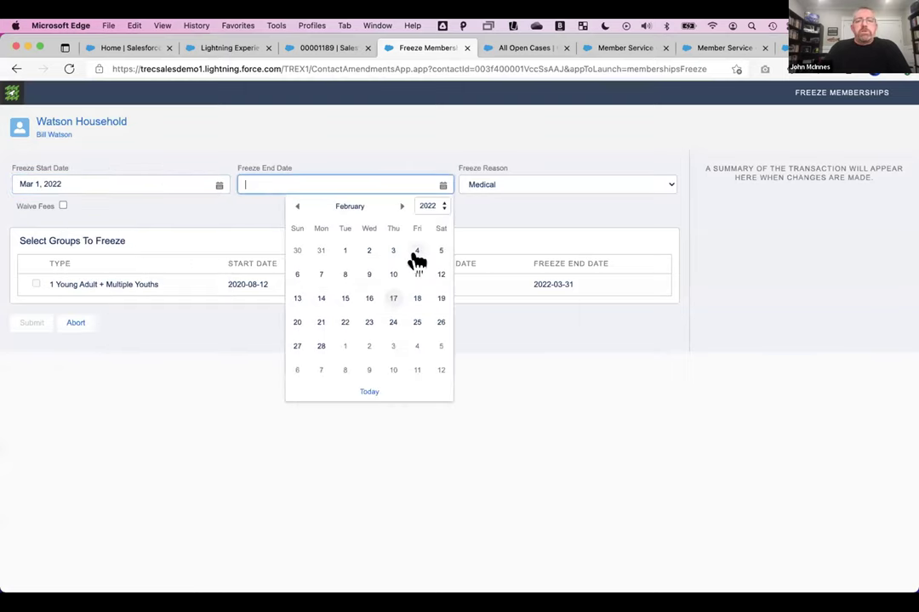
{"action": "left_click", "coordinate": [402, 206]}
{"action": "left_click", "coordinate": [393, 346]}
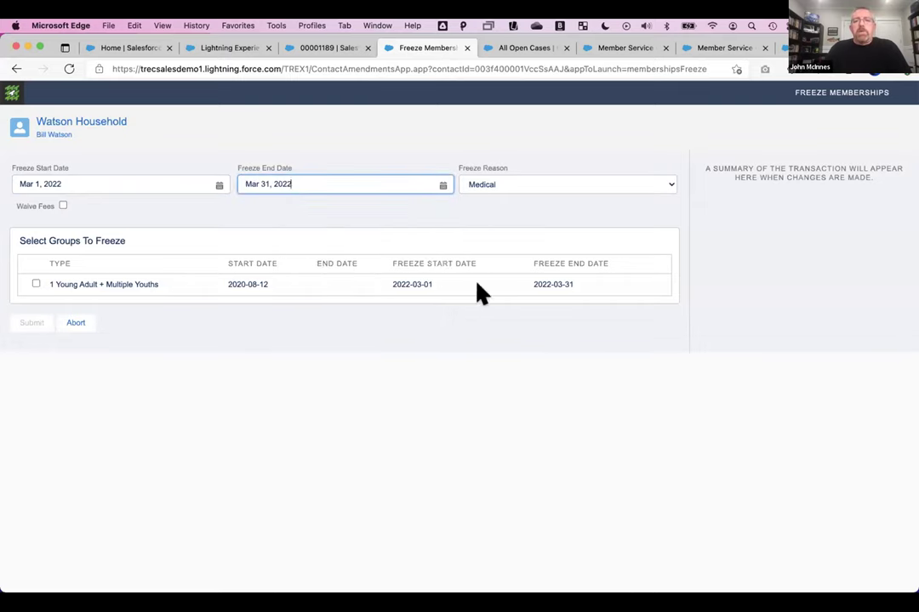
{"action": "left_click", "coordinate": [499, 185]}
{"action": "left_click", "coordinate": [502, 222]}
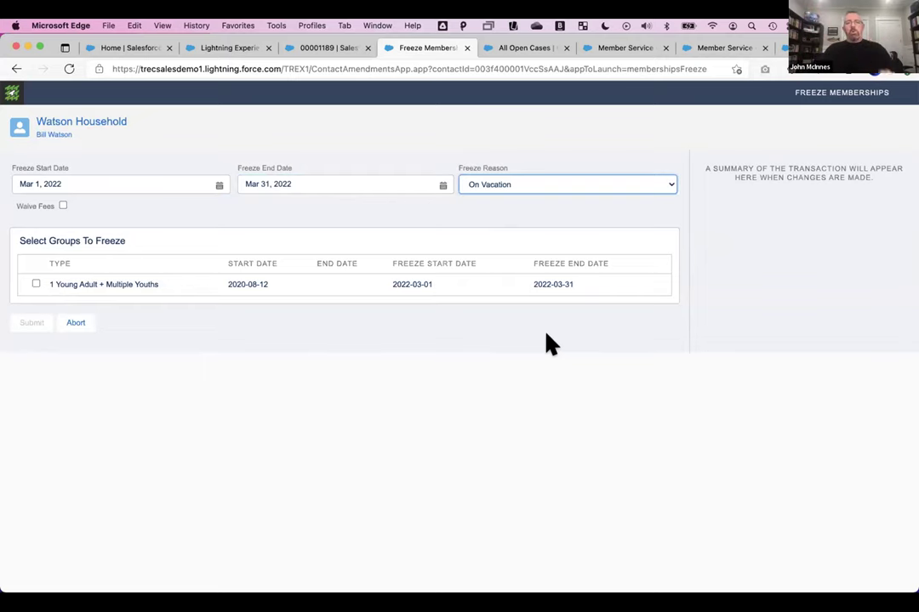
{"action": "left_click", "coordinate": [462, 44]}
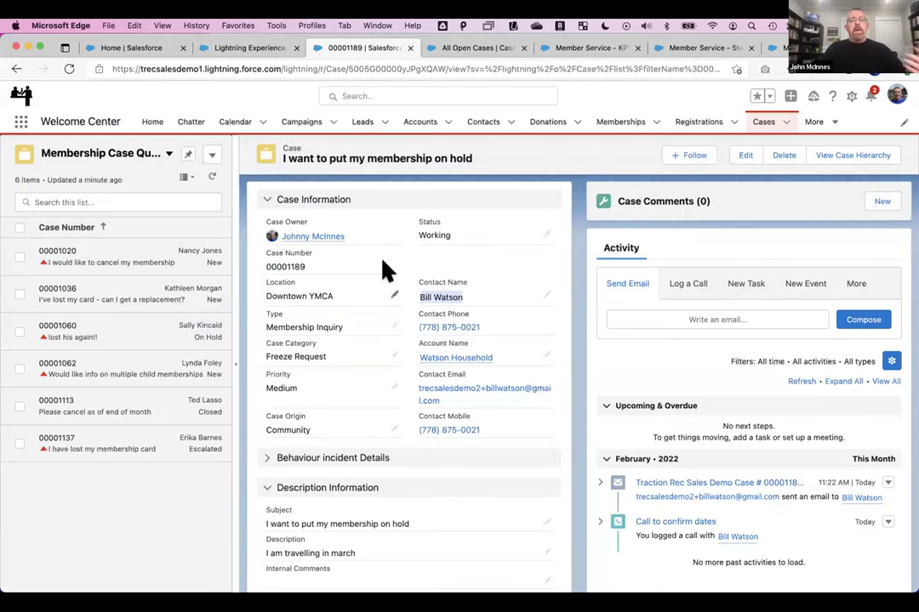
Open the case contact's record in a new browser tab, review its summary and cases, and return to the case
{"action": "right_click", "coordinate": [447, 298]}
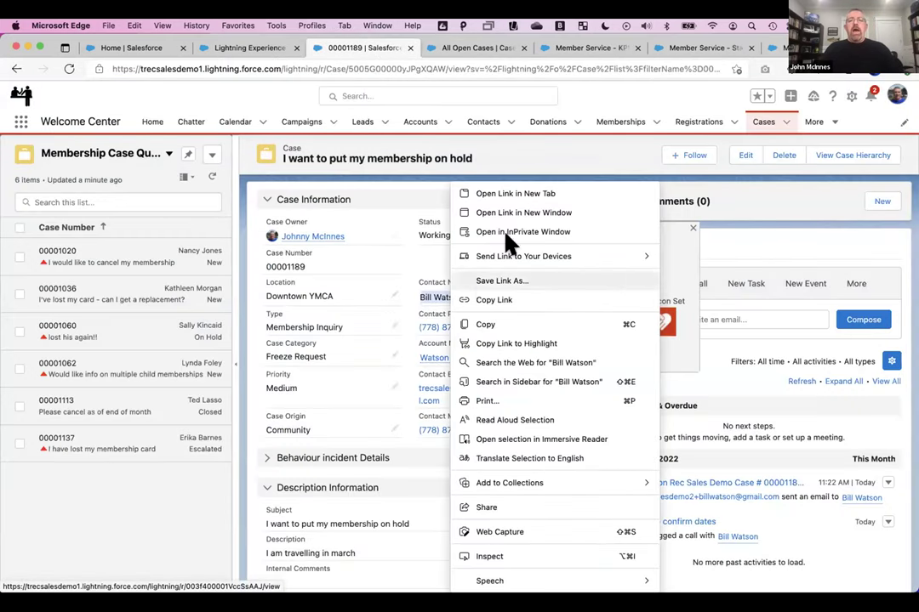
{"action": "left_click", "coordinate": [509, 195]}
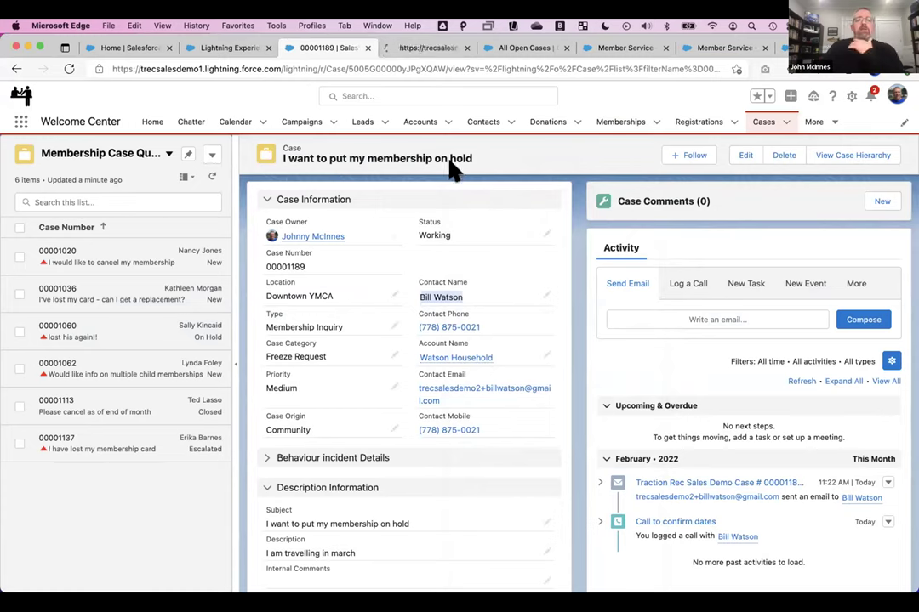
{"action": "left_click", "coordinate": [423, 50]}
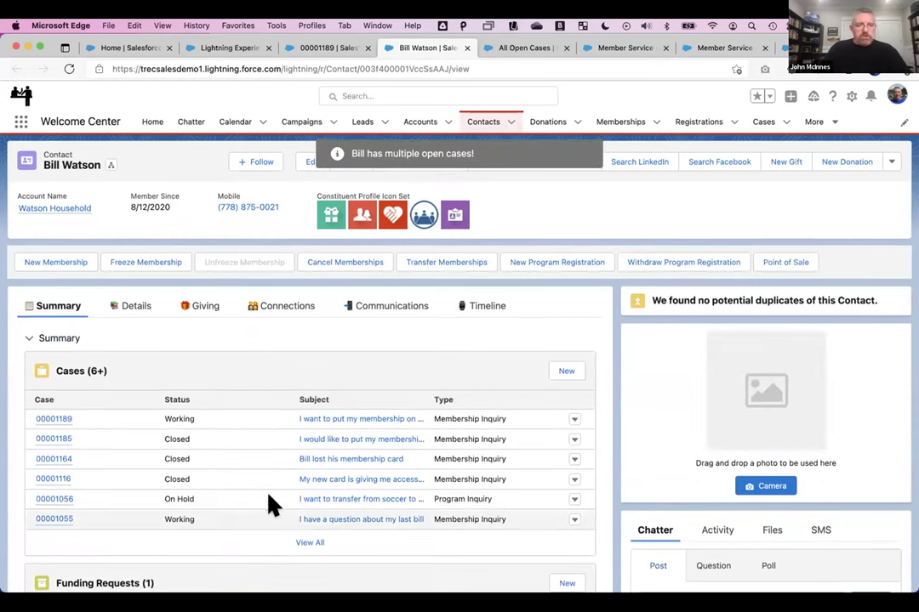
{"action": "scroll", "coordinate": [212, 477], "scroll_direction": "down", "scroll_amount": 1}
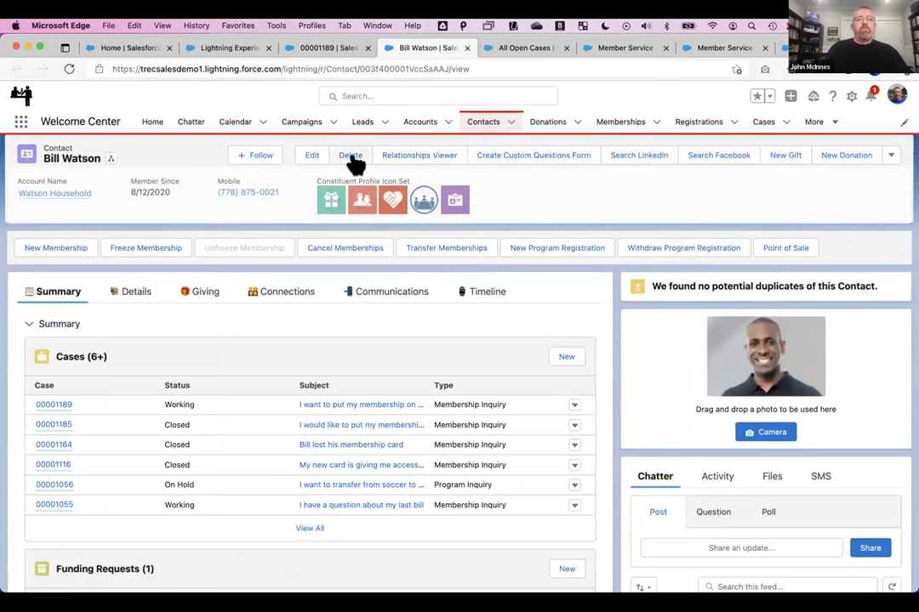
{"action": "left_click", "coordinate": [467, 48]}
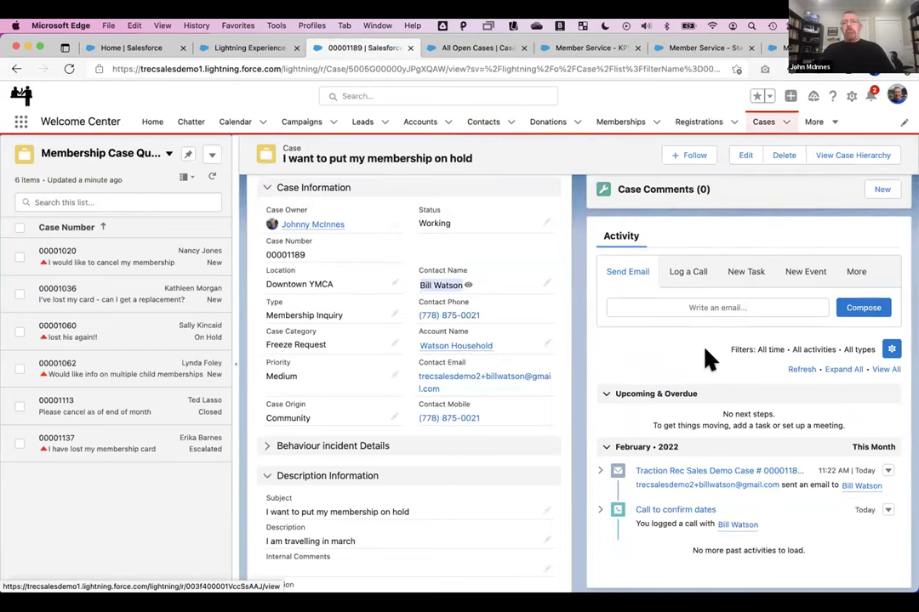
Compose an email reply to the case's contact with the message "Your membership freeze is in place" and send it
{"action": "left_click", "coordinate": [722, 305]}
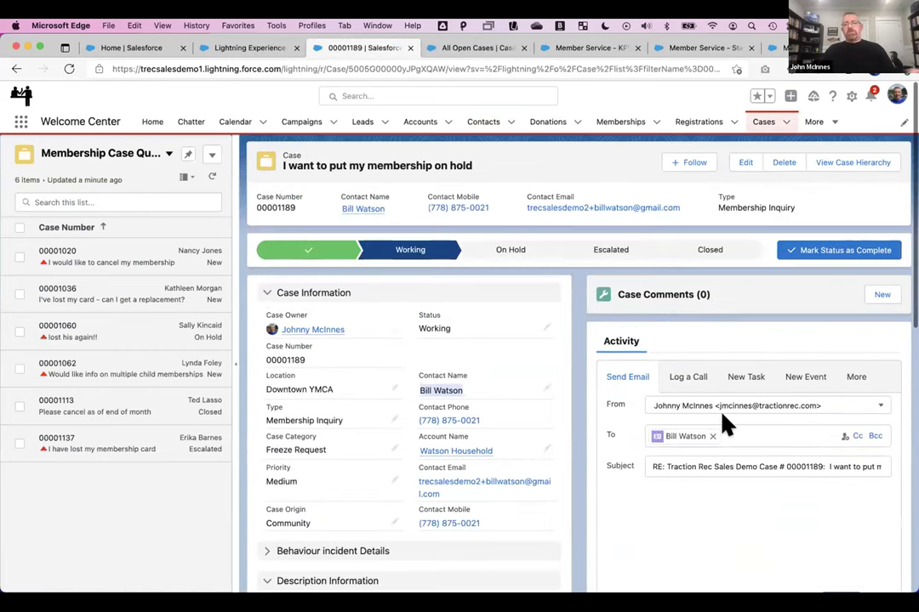
{"action": "scroll", "coordinate": [736, 485], "scroll_direction": "down", "scroll_amount": 3}
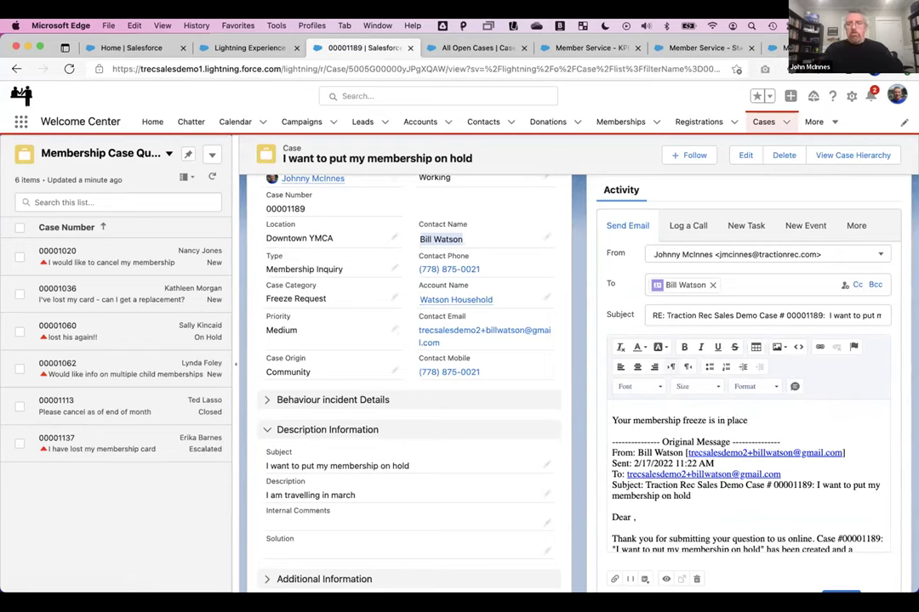
{"action": "scroll", "coordinate": [740, 438], "scroll_direction": "down", "scroll_amount": 3}
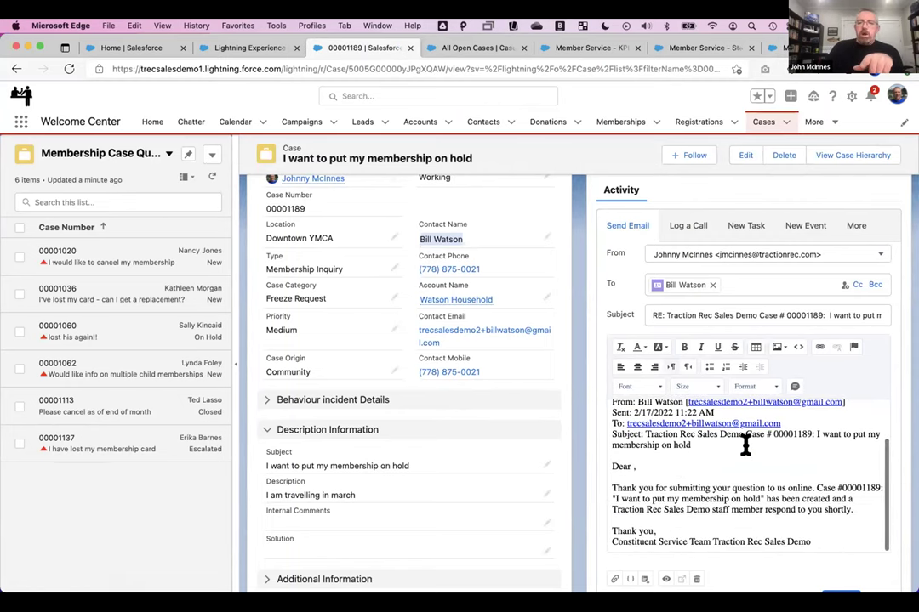
{"action": "scroll", "coordinate": [747, 464], "scroll_direction": "up", "scroll_amount": 3}
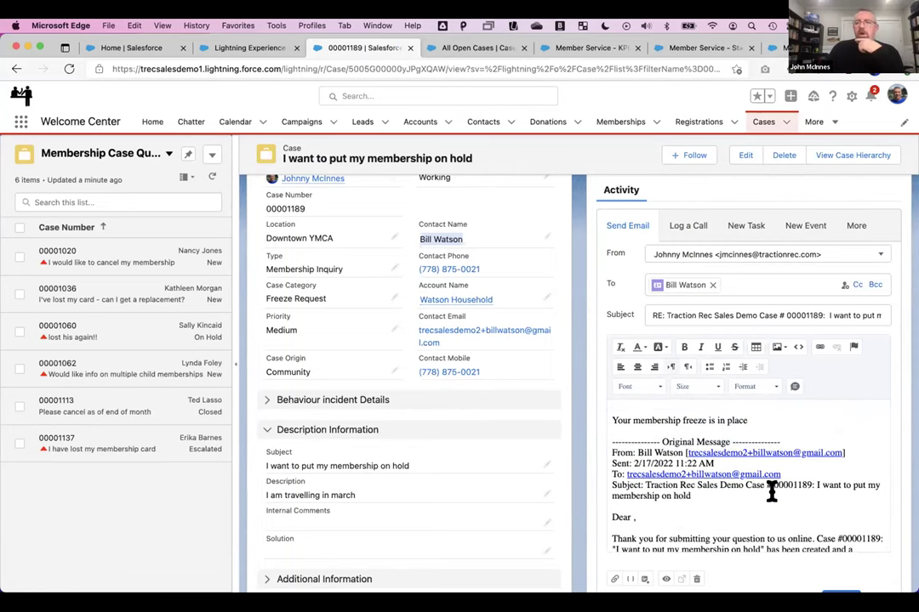
{"action": "scroll", "coordinate": [770, 490], "scroll_direction": "down", "scroll_amount": 3}
{"action": "scroll", "coordinate": [781, 558], "scroll_direction": "down", "scroll_amount": 3}
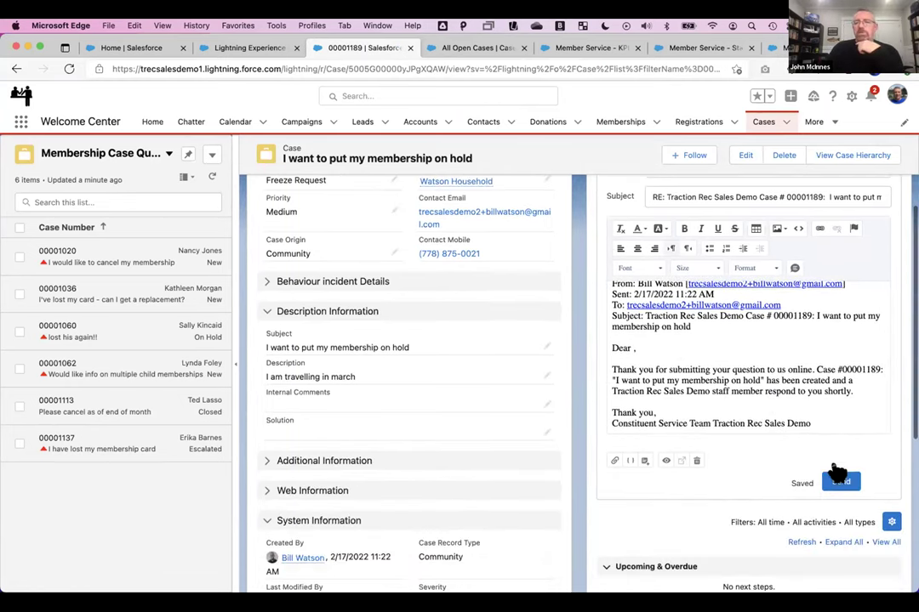
{"action": "left_click", "coordinate": [840, 481]}
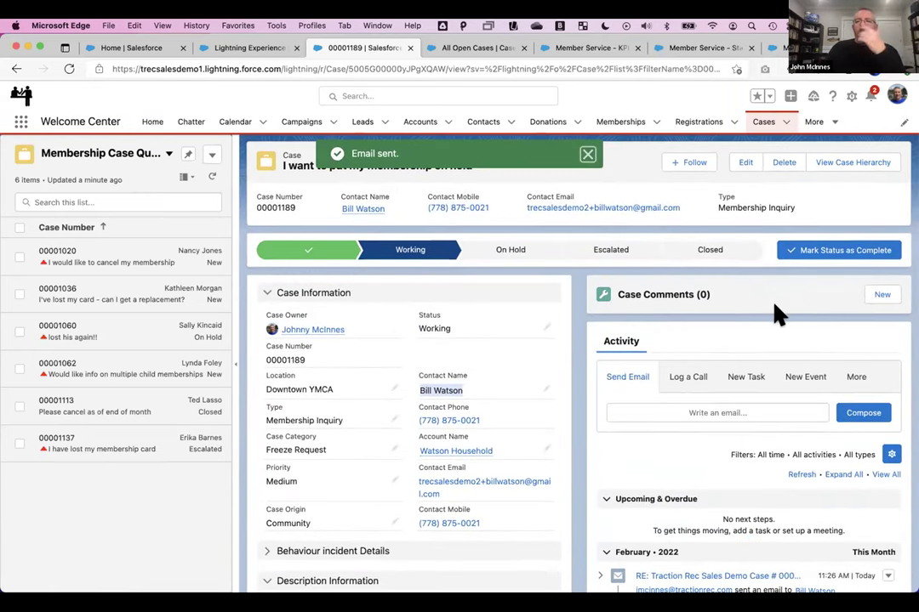
Add a public case comment reading "Freeze is done. Enjoy your vacation", with a customer notification sent
{"action": "left_click", "coordinate": [885, 297]}
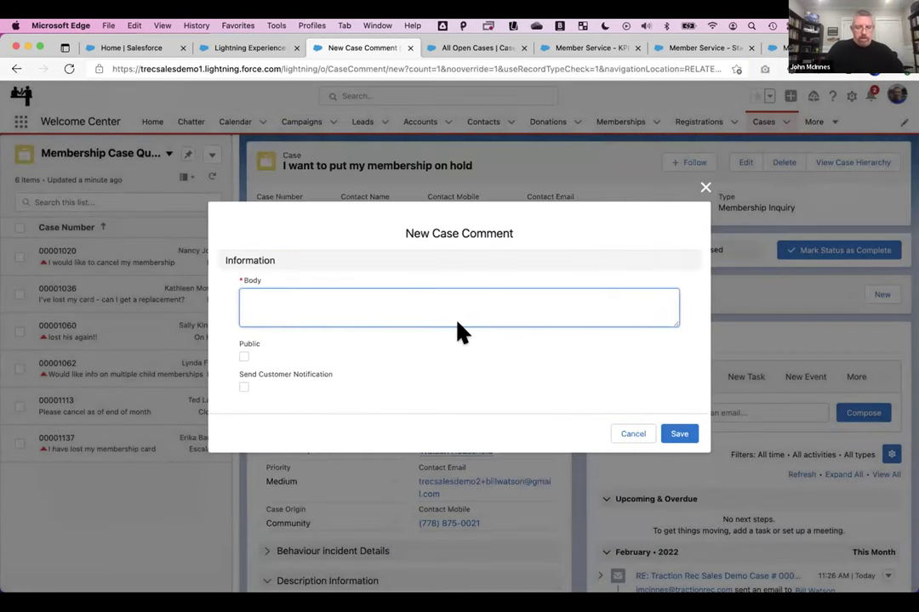
{"action": "type", "text": "Freeze is done. Enjoy your vacation"}
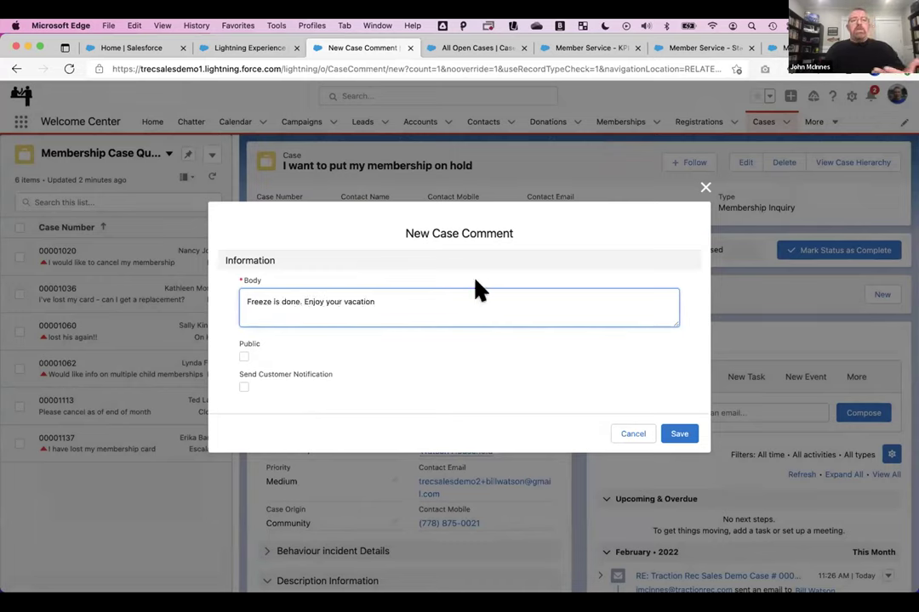
{"action": "left_click", "coordinate": [244, 357]}
{"action": "left_click", "coordinate": [274, 376]}
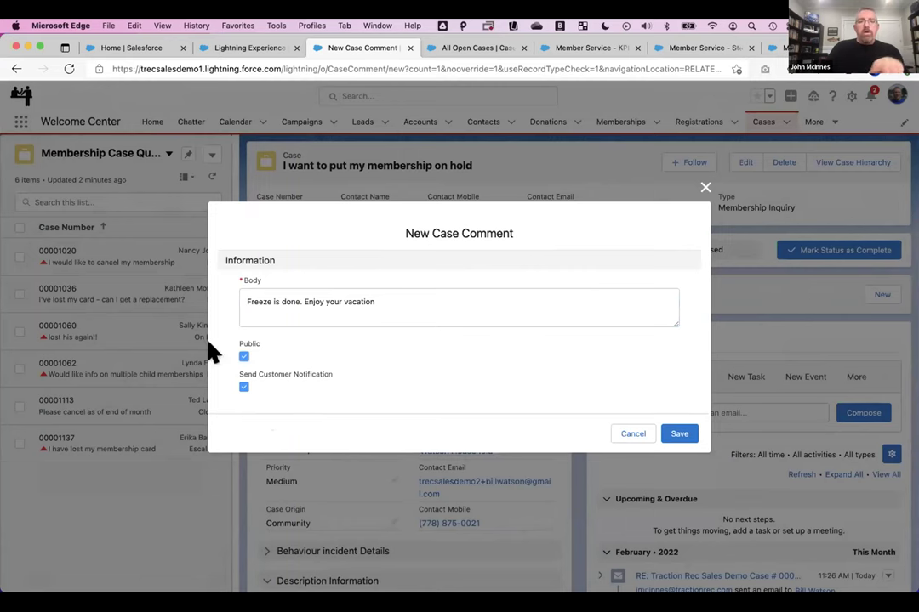
{"action": "left_click", "coordinate": [679, 433]}
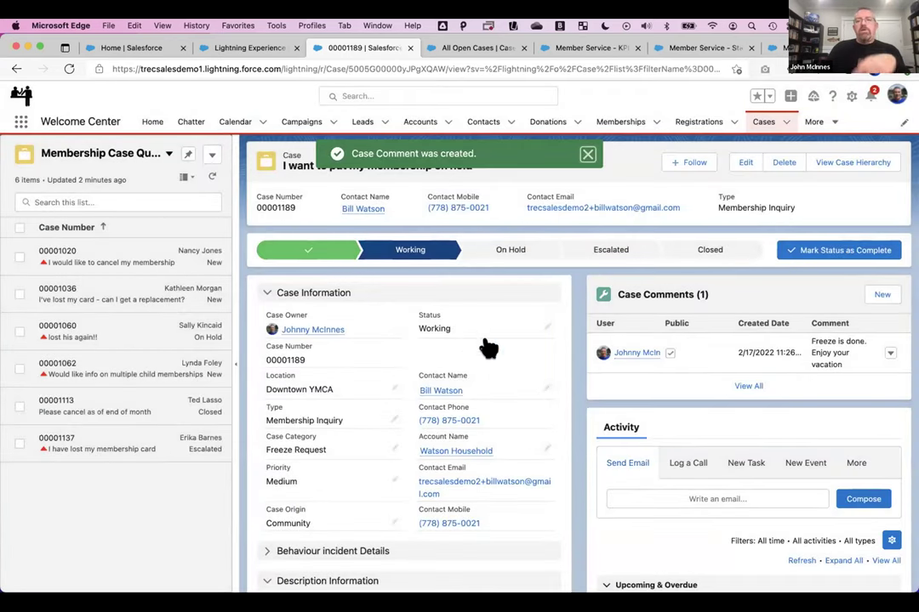
Set the membership hold case's status to Closed and open its contact's record
{"action": "left_click", "coordinate": [709, 251]}
{"action": "left_click", "coordinate": [869, 248]}
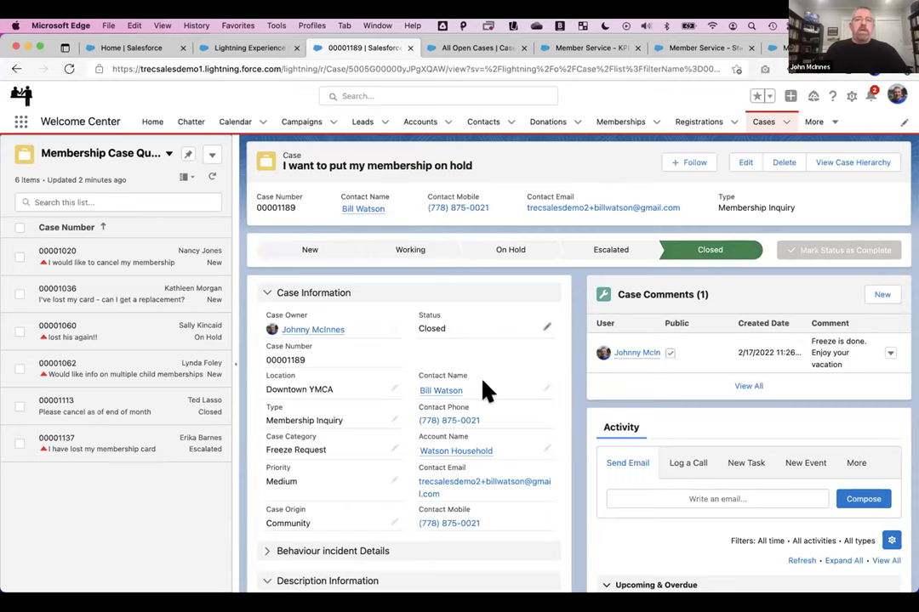
{"action": "left_click", "coordinate": [447, 391]}
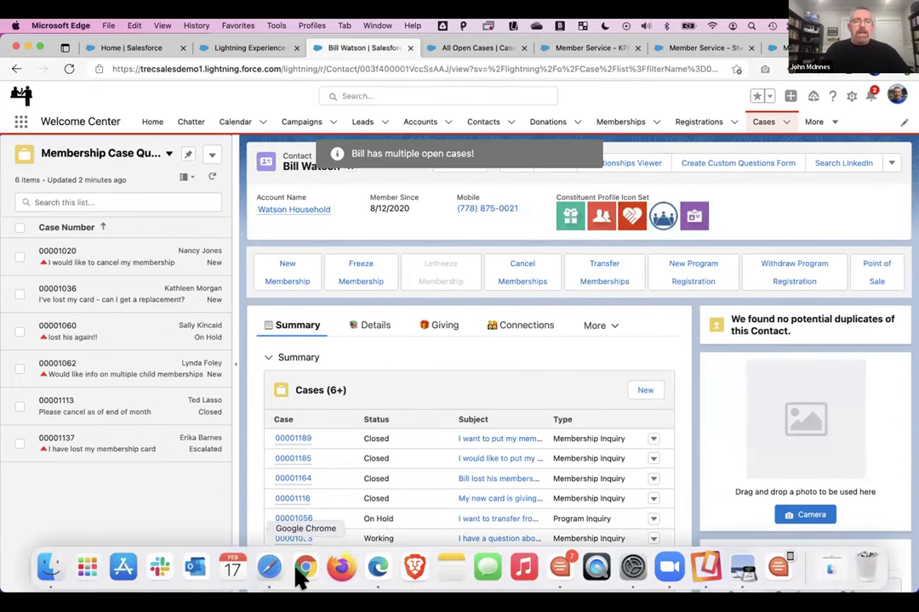
Switch to the member's Gmail inbox in Chrome and read the membership freeze reply and the case update notification
{"action": "left_click", "coordinate": [302, 580]}
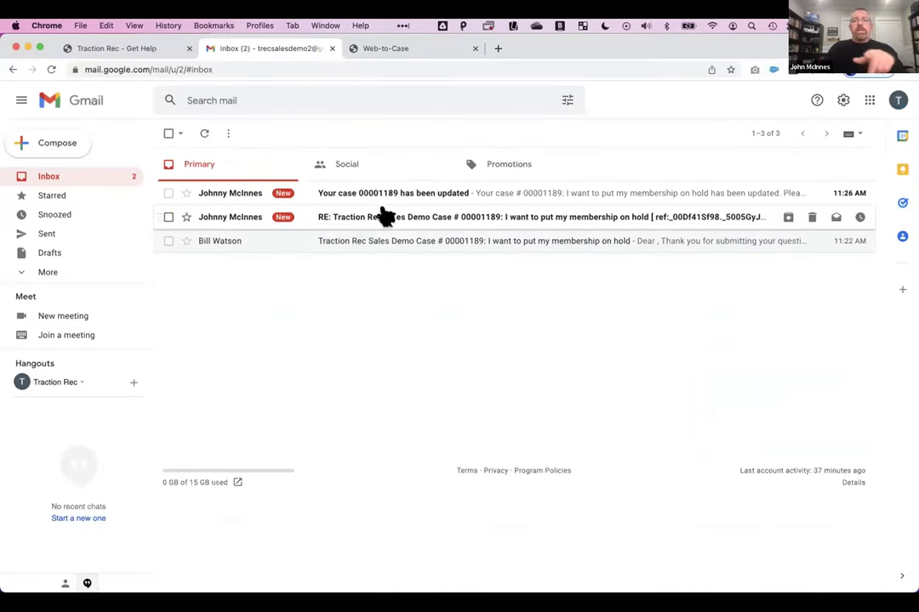
{"action": "left_click", "coordinate": [203, 136]}
{"action": "left_click", "coordinate": [375, 219]}
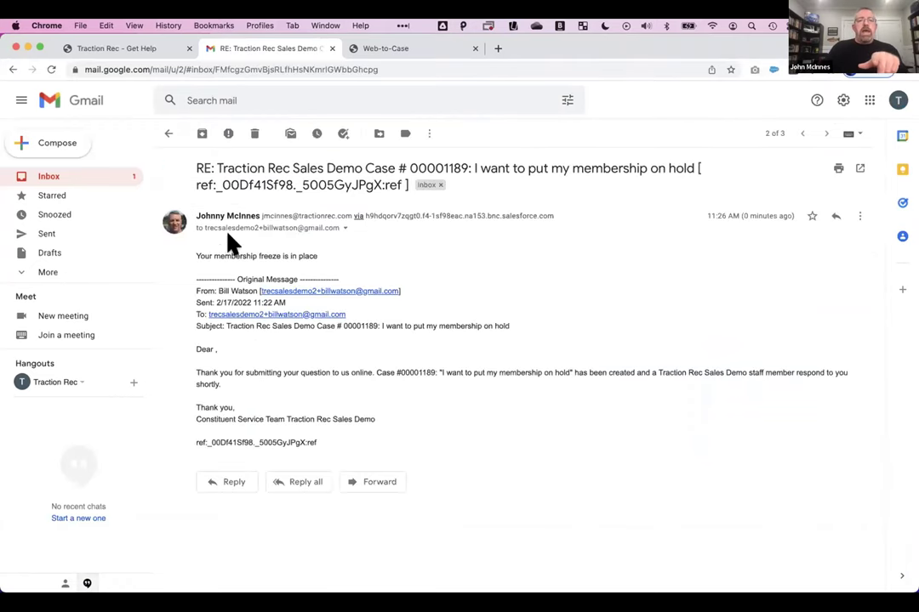
{"action": "left_click_drag", "start_coordinate": [209, 255], "coordinate": [335, 259]}
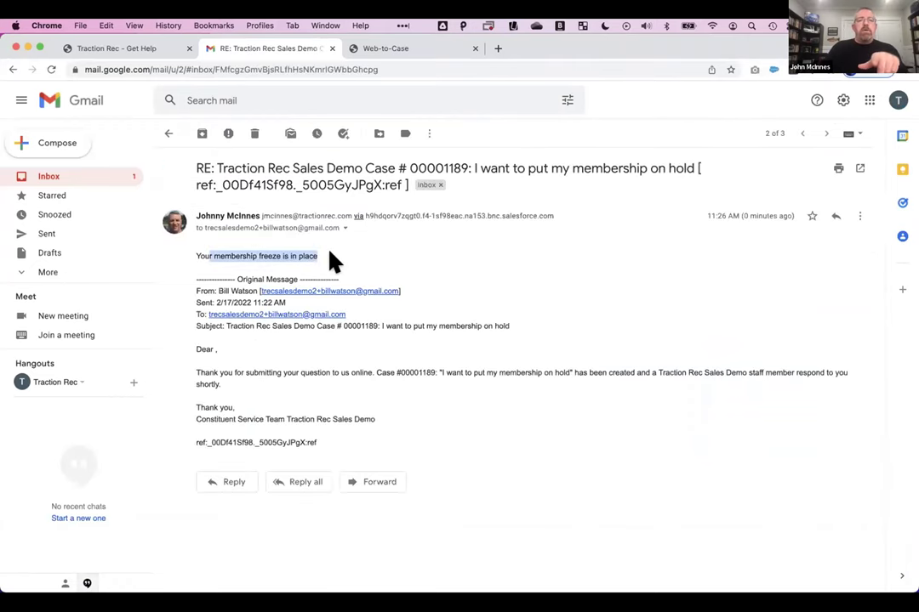
{"action": "left_click", "coordinate": [163, 134]}
{"action": "left_click", "coordinate": [231, 193]}
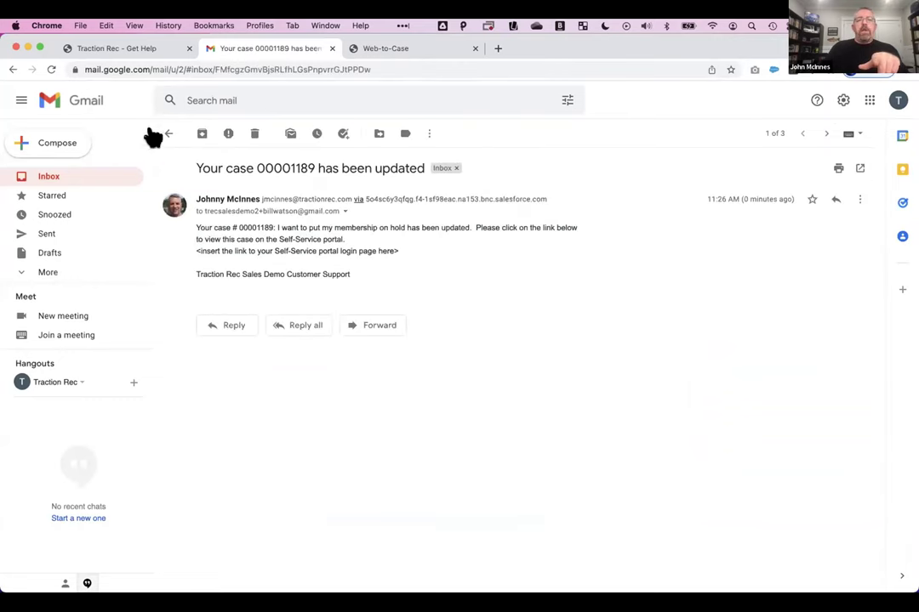
{"action": "left_click", "coordinate": [165, 135]}
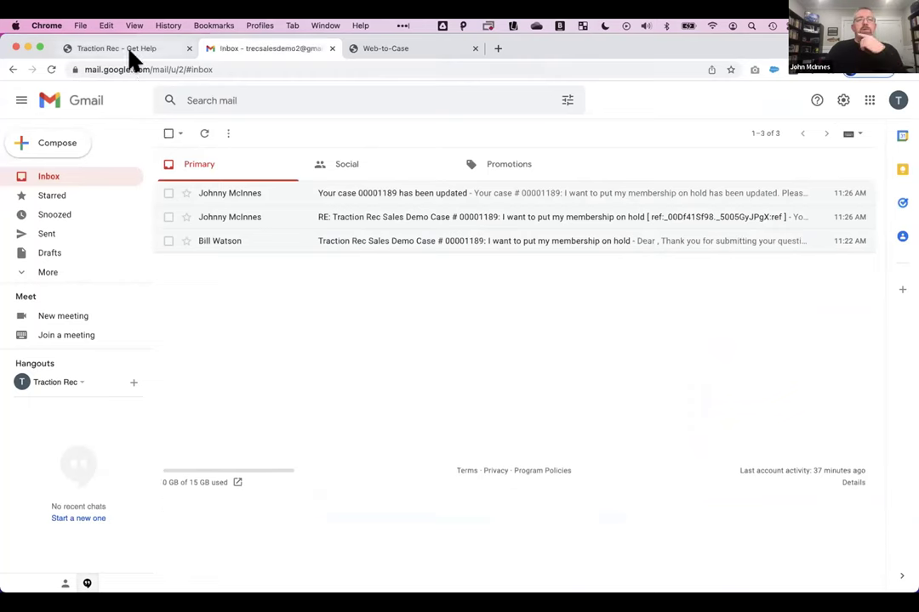
Open the membership hold case from the full household case list in the community site and review its details, comments and history
{"action": "left_click", "coordinate": [119, 49]}
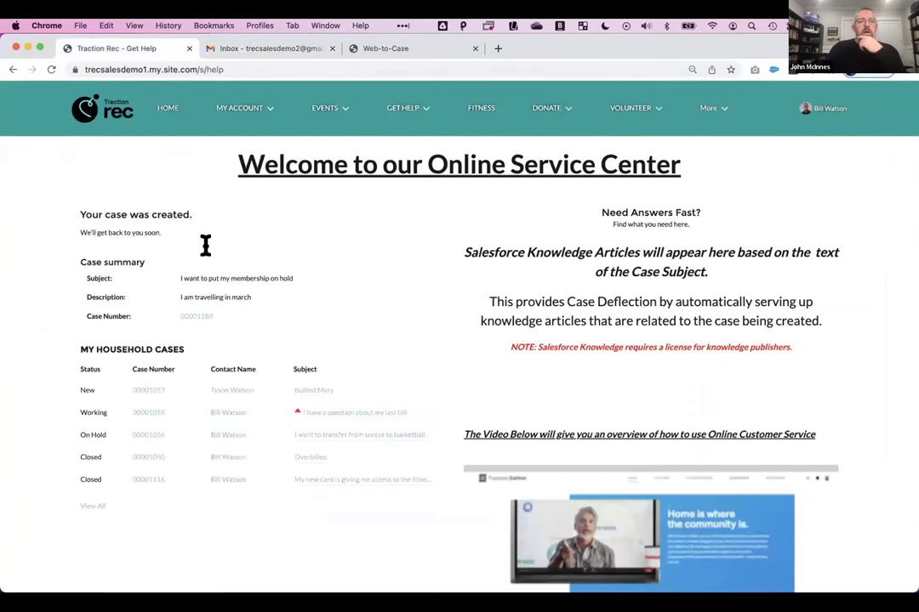
{"action": "left_click", "coordinate": [93, 508]}
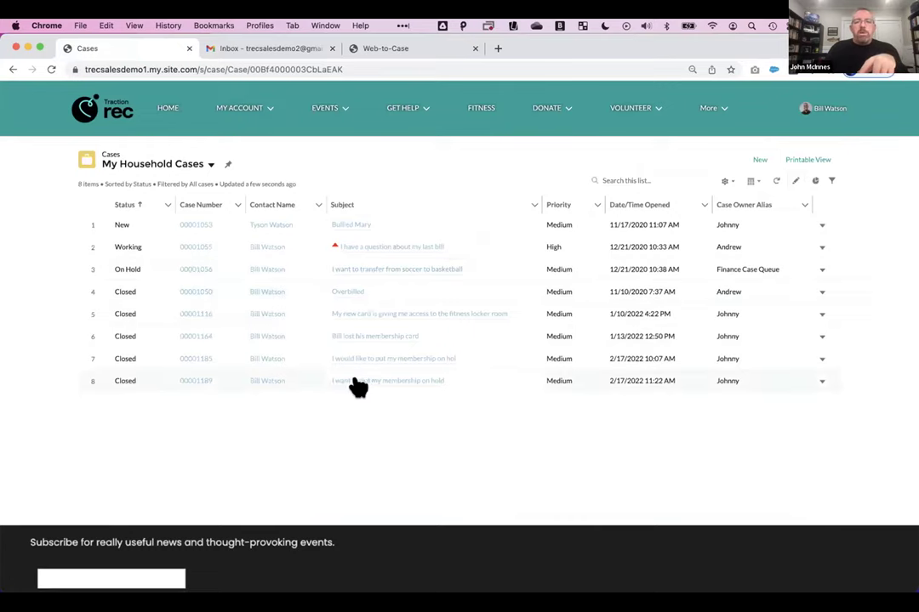
{"action": "left_click", "coordinate": [197, 380]}
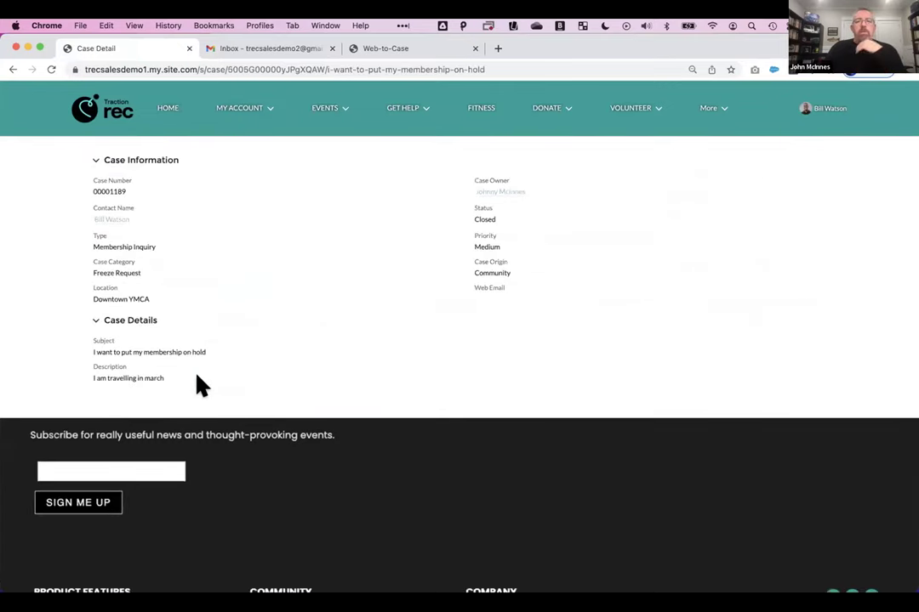
{"action": "scroll", "coordinate": [353, 380], "scroll_direction": "down", "scroll_amount": 2}
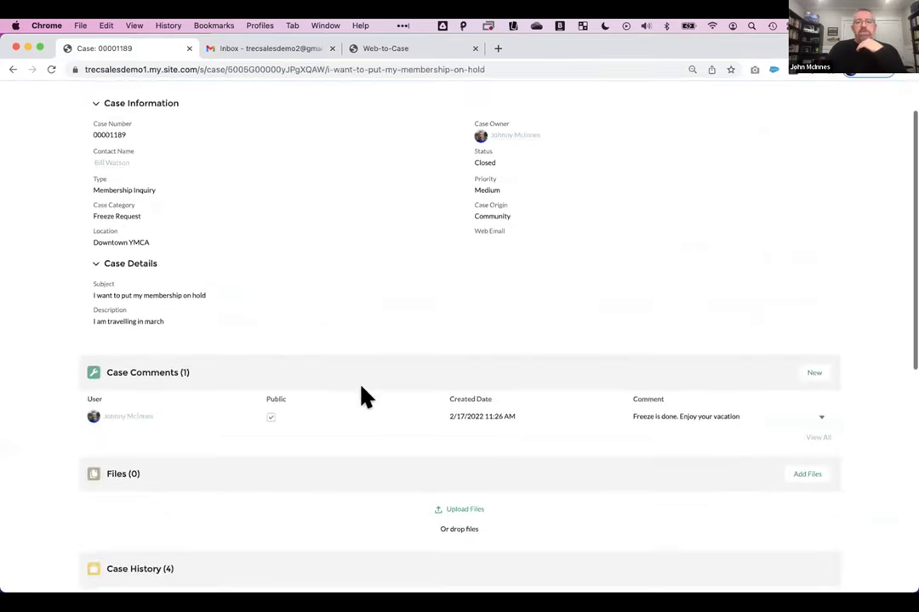
{"action": "scroll", "coordinate": [537, 434], "scroll_direction": "down", "scroll_amount": 5}
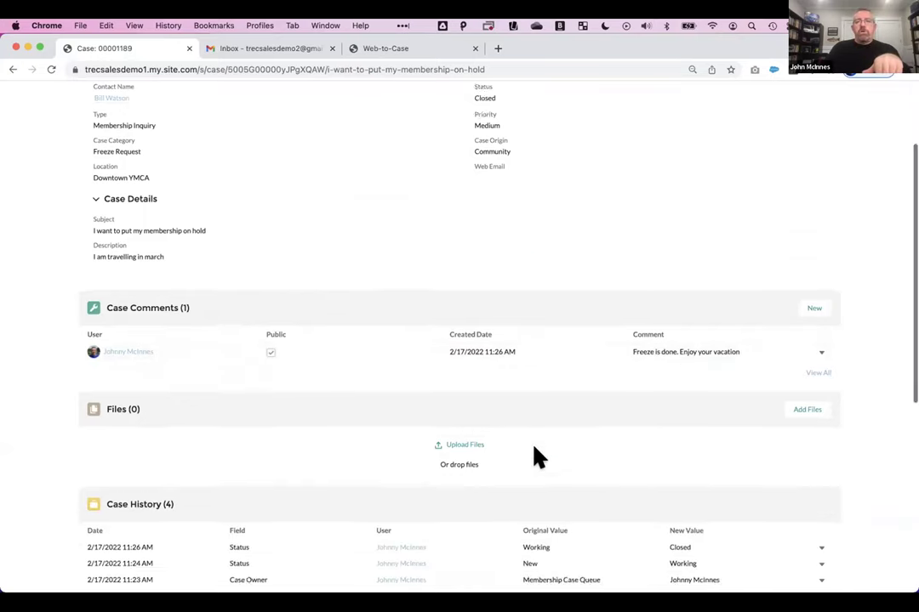
{"action": "scroll", "coordinate": [451, 449], "scroll_direction": "up", "scroll_amount": 5}
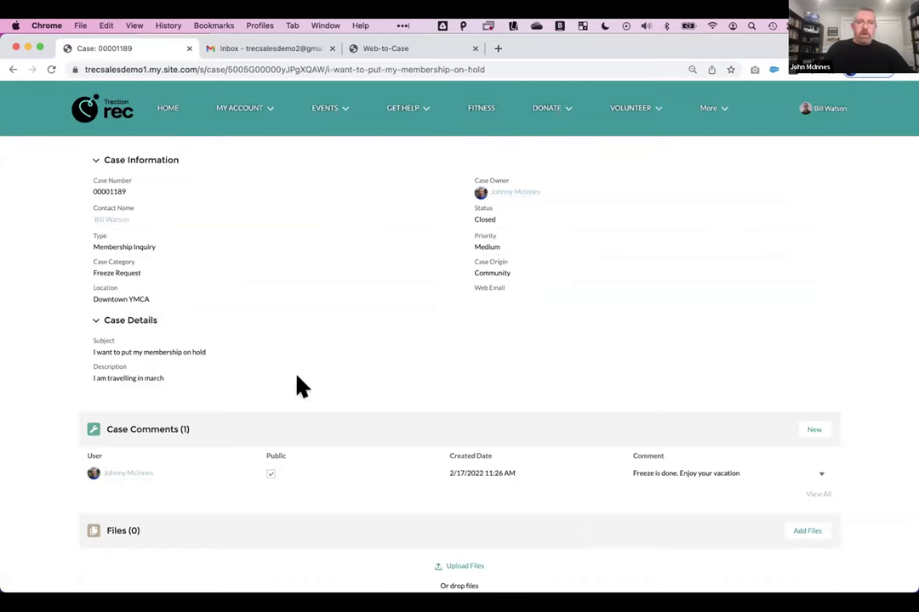
Review the prefilled Web-to-Case form for a membership inquiry about grandparents on a family membership
{"action": "left_click", "coordinate": [393, 49]}
{"action": "scroll", "coordinate": [443, 319], "scroll_direction": "down", "scroll_amount": 3}
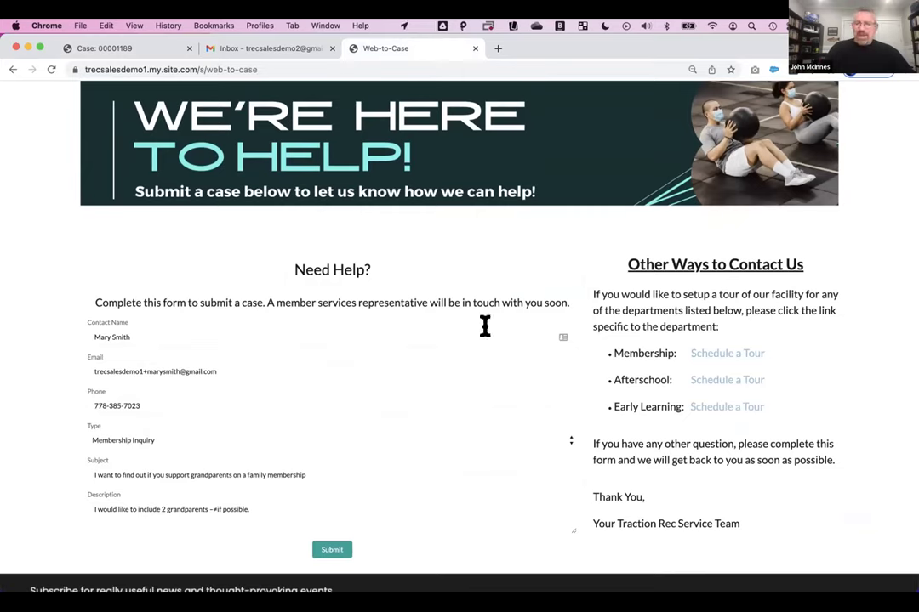
{"action": "scroll", "coordinate": [205, 339], "scroll_direction": "down", "scroll_amount": 1}
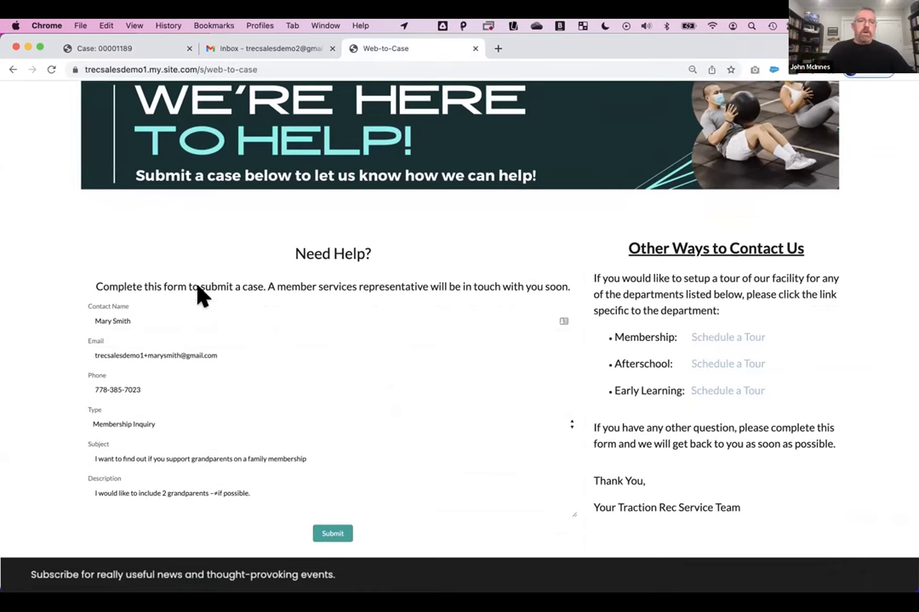
{"action": "scroll", "coordinate": [251, 426], "scroll_direction": "up", "scroll_amount": 1}
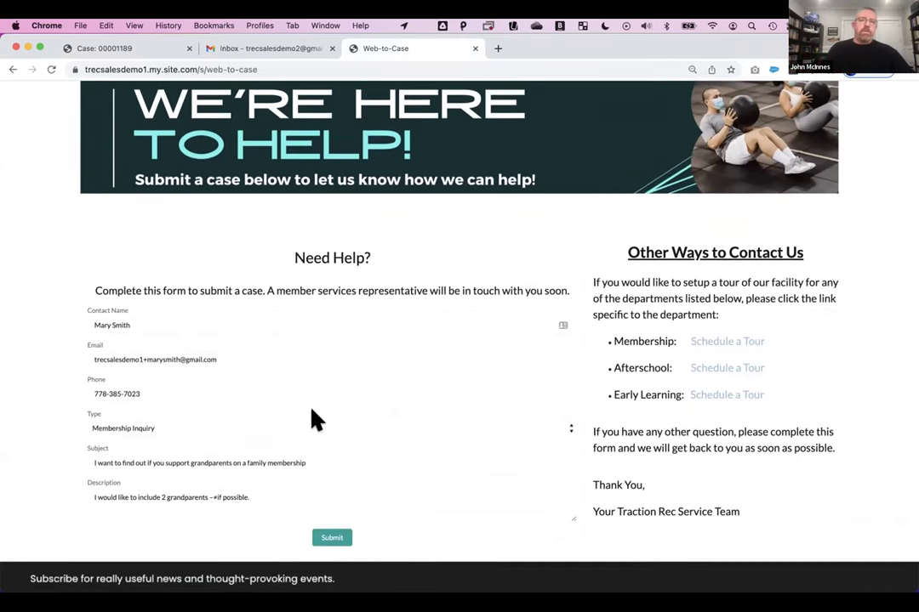
Switch to Salesforce in Microsoft Edge, search for another contact by name from All Open Cases, and open that contact's record
{"action": "mouse_move", "coordinate": [306, 599]}
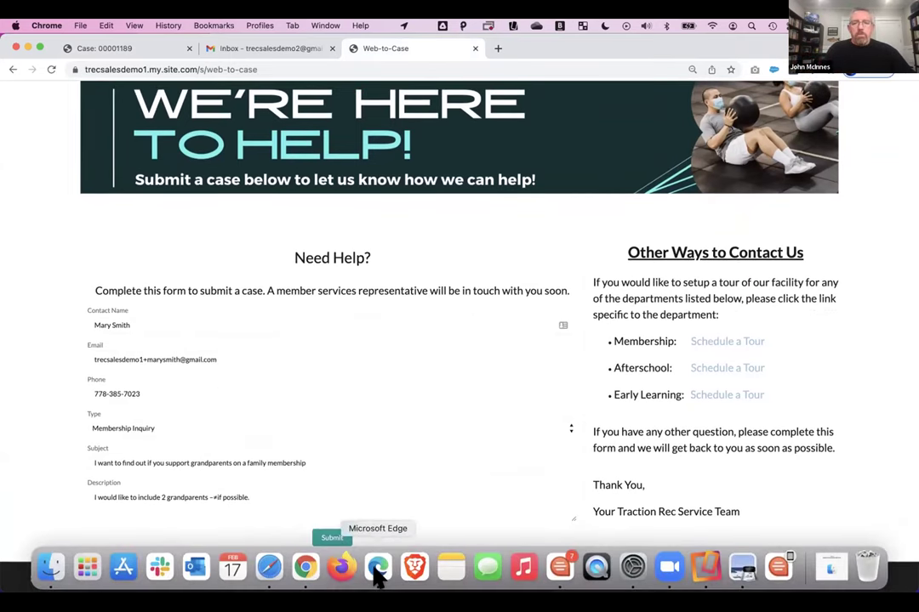
{"action": "left_click", "coordinate": [378, 577]}
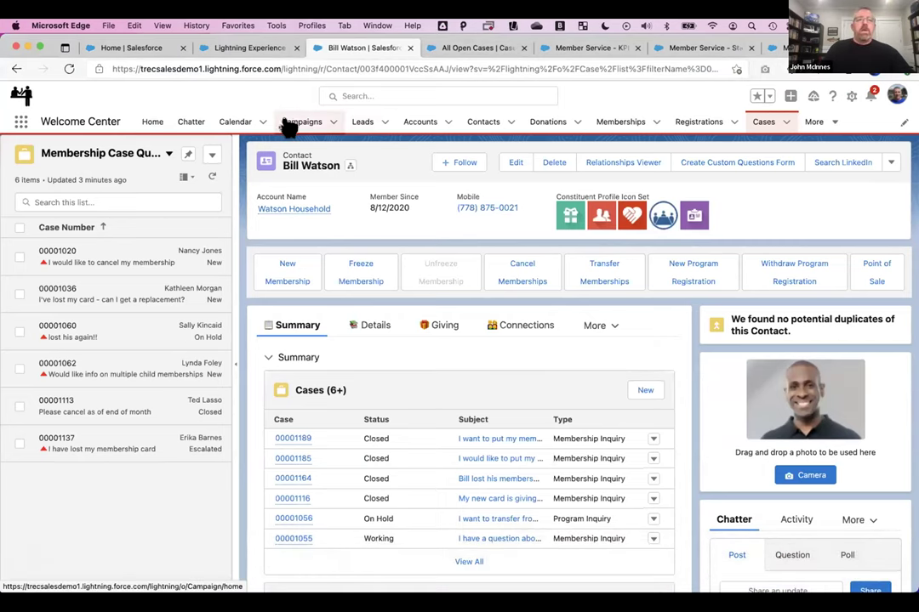
{"action": "left_click", "coordinate": [474, 46]}
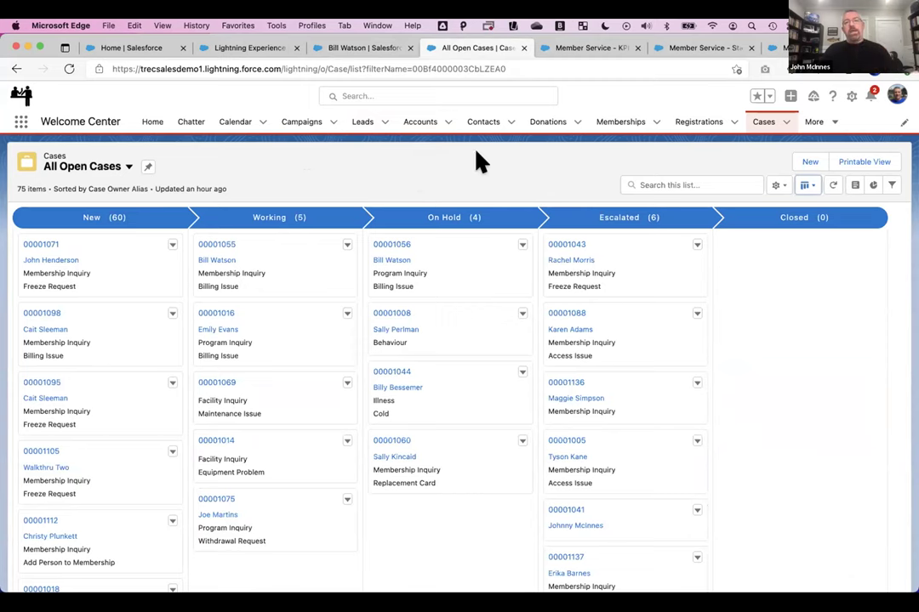
{"action": "left_click", "coordinate": [408, 84]}
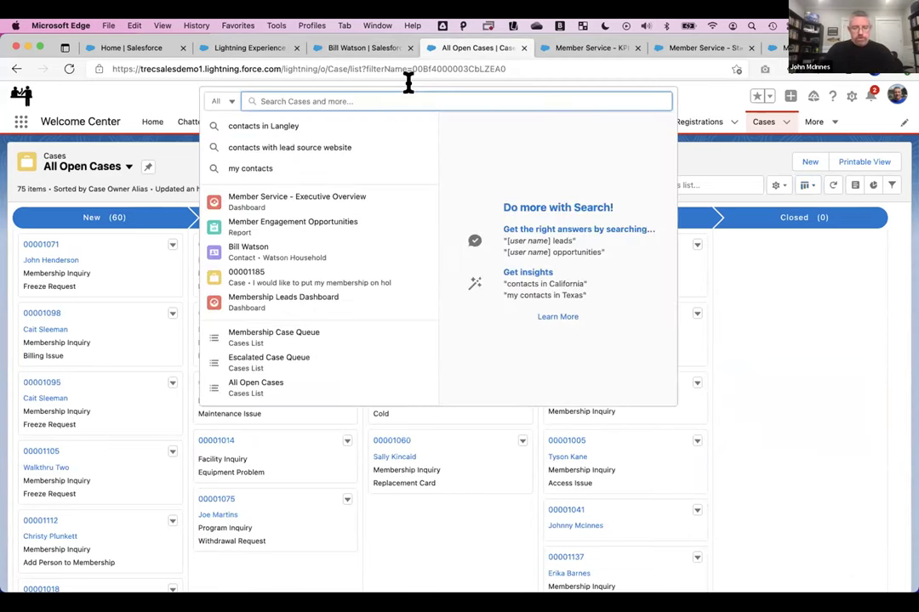
{"action": "type", "text": "marcus na"}
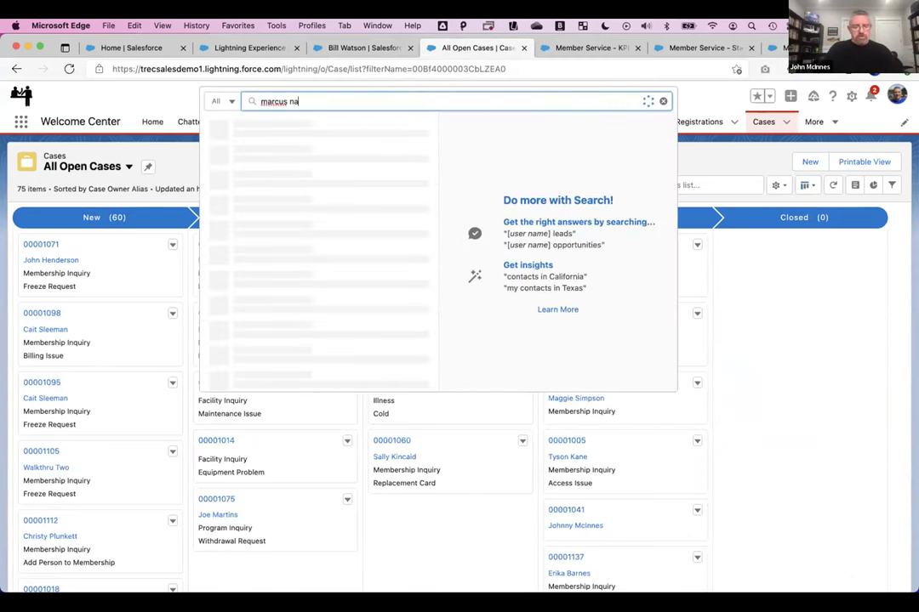
{"action": "type", "text": "s"}
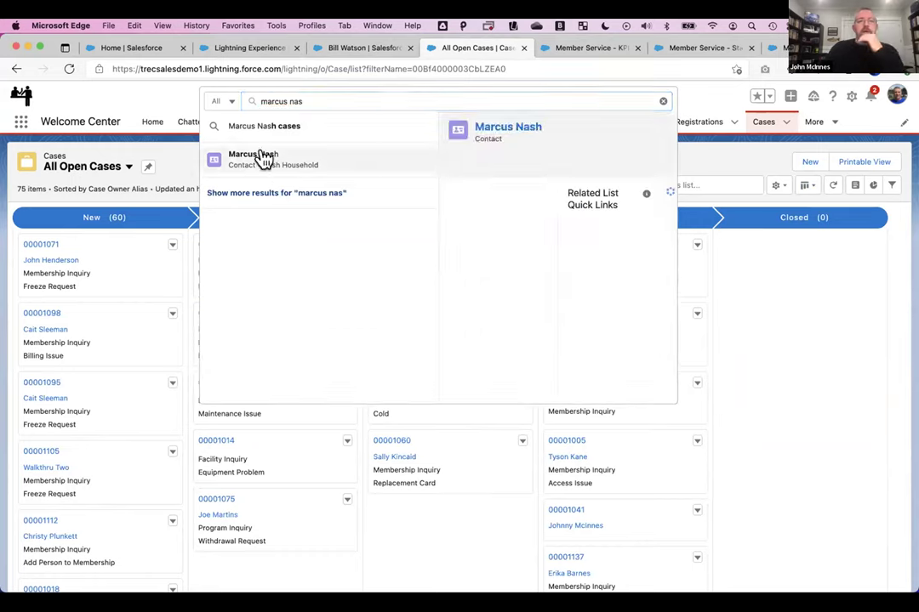
{"action": "left_click", "coordinate": [258, 158]}
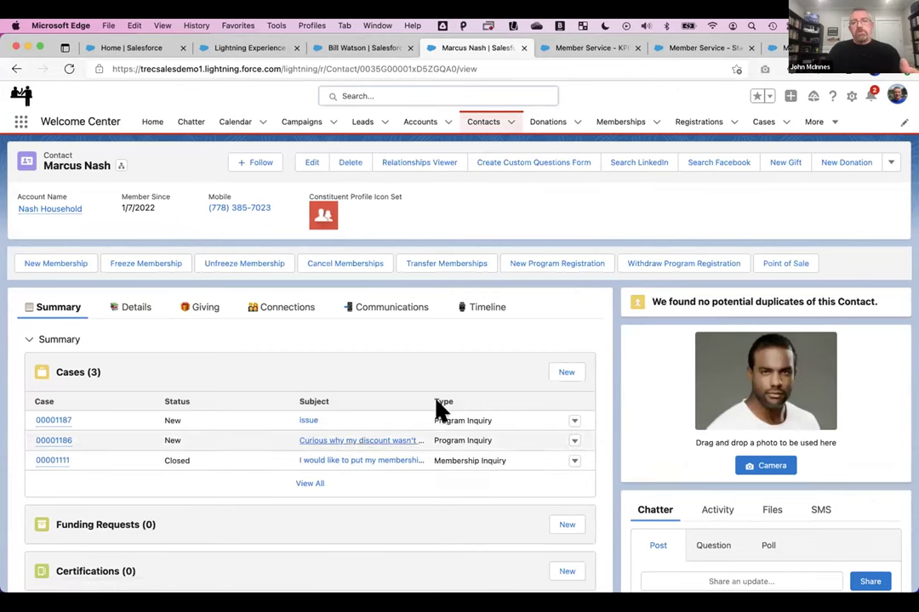
Start a new case for this contact with type Membership Inquiry, category Billing Issue and origin Phone
{"action": "left_click", "coordinate": [560, 375]}
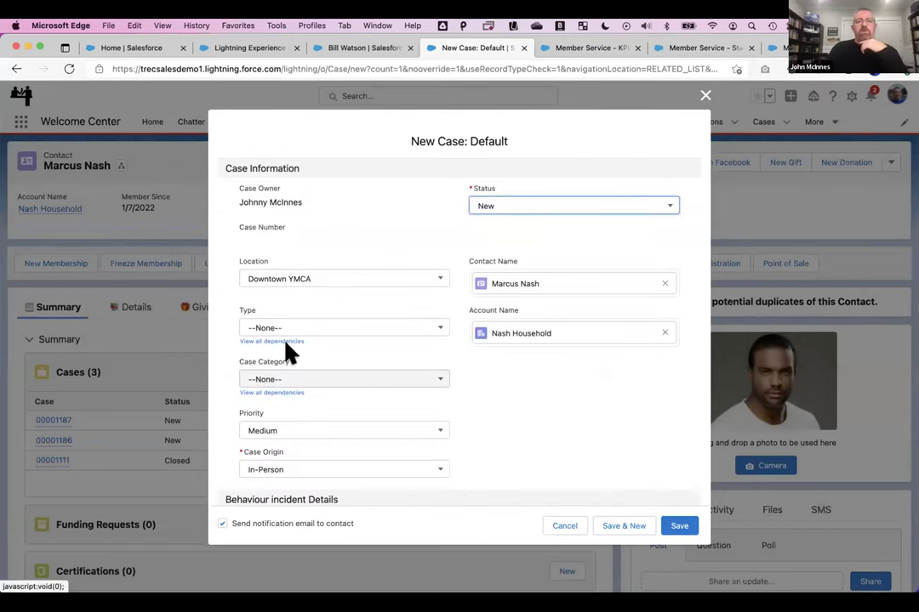
{"action": "left_click", "coordinate": [329, 326]}
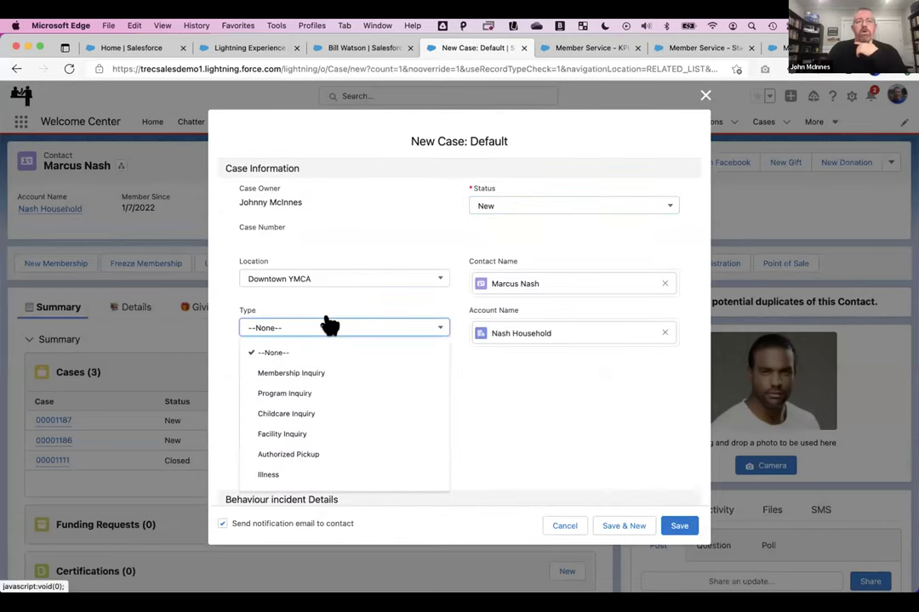
{"action": "left_click", "coordinate": [322, 374]}
{"action": "left_click", "coordinate": [309, 377]}
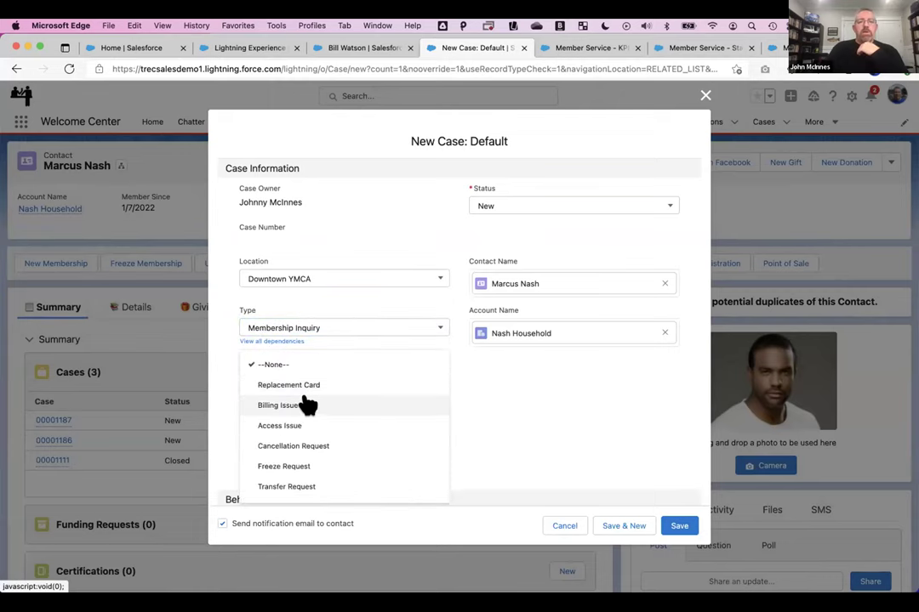
{"action": "left_click", "coordinate": [308, 405]}
{"action": "scroll", "coordinate": [314, 400], "scroll_direction": "down", "scroll_amount": 3}
{"action": "scroll", "coordinate": [315, 399], "scroll_direction": "down", "scroll_amount": 2}
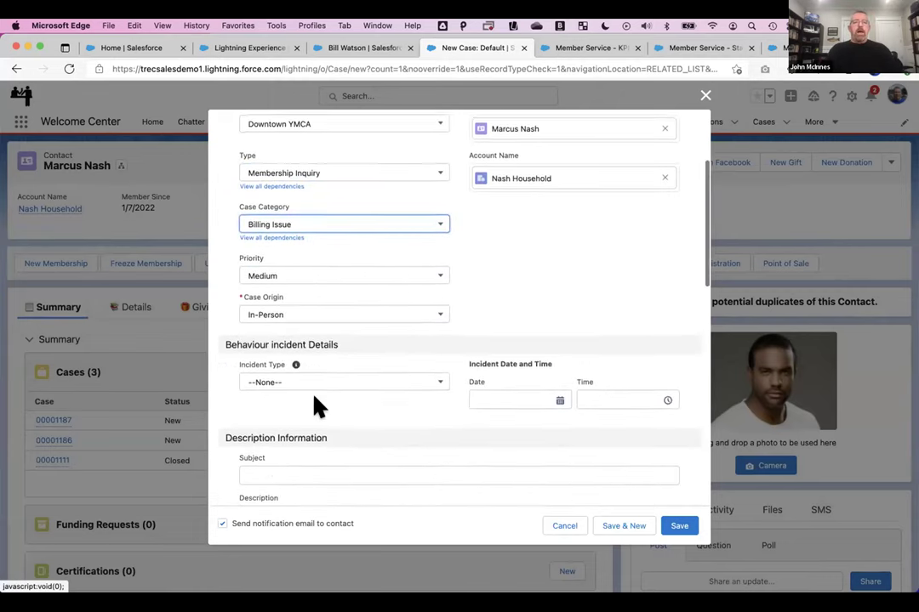
{"action": "left_click", "coordinate": [302, 281]}
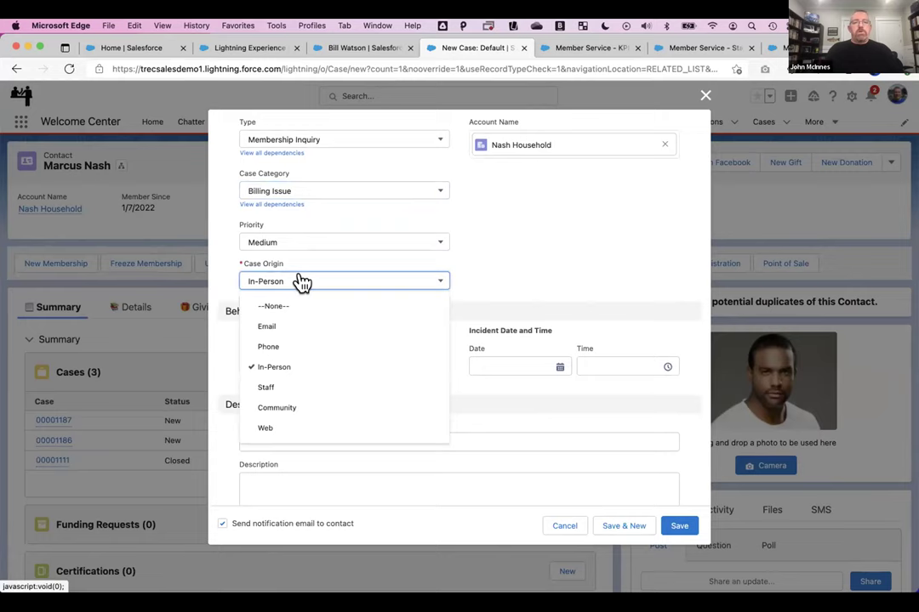
{"action": "left_click", "coordinate": [303, 346]}
Enter "record the issue" as the new case's subject
{"action": "scroll", "coordinate": [326, 378], "scroll_direction": "down", "scroll_amount": 1}
{"action": "scroll", "coordinate": [326, 378], "scroll_direction": "down", "scroll_amount": 1}
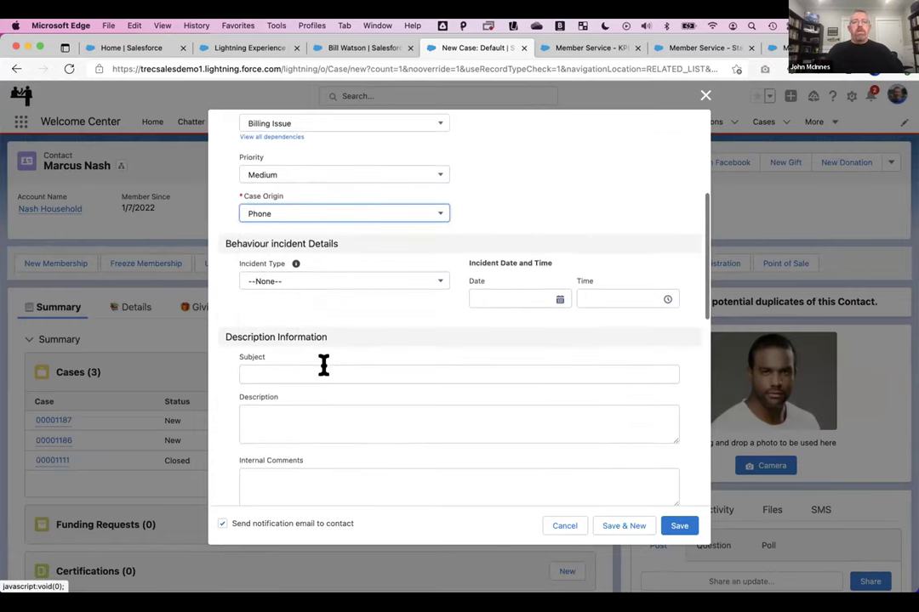
{"action": "left_click", "coordinate": [323, 367]}
{"action": "type", "text": "re"}
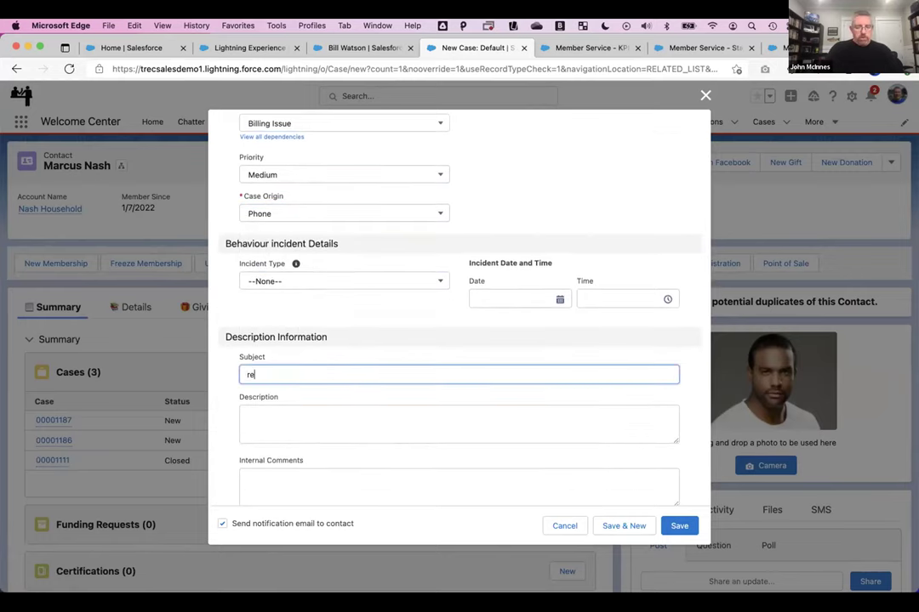
{"action": "type", "text": "cord the issue"}
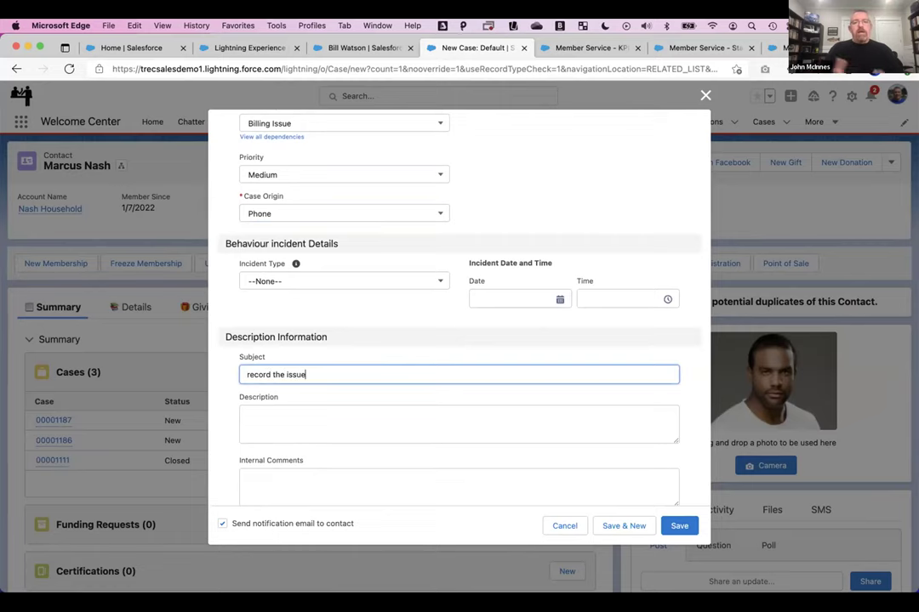
Save the phone case and start a Quick Case Entry for the same contact with type Membership Inquiry and category Billing Issue
{"action": "left_click", "coordinate": [677, 527]}
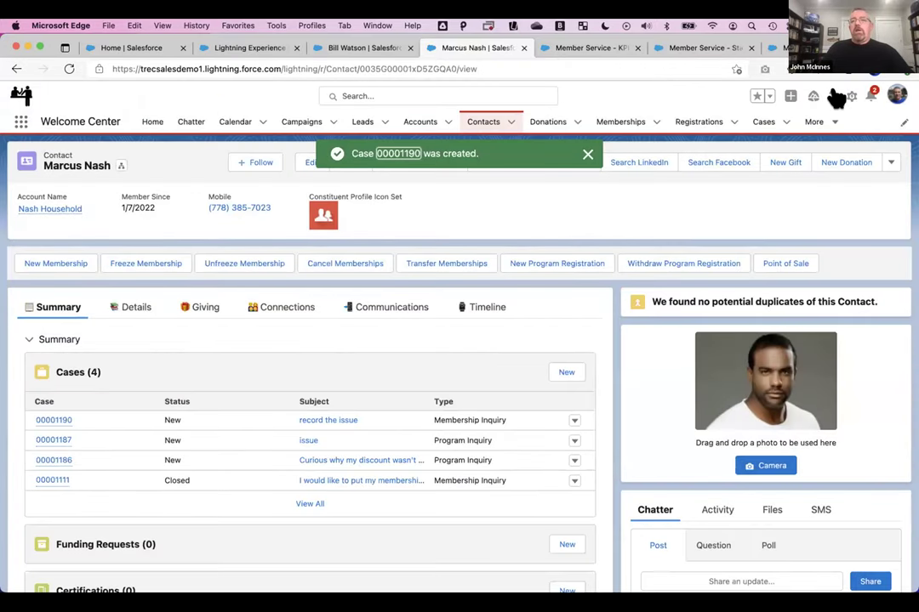
{"action": "left_click", "coordinate": [790, 96]}
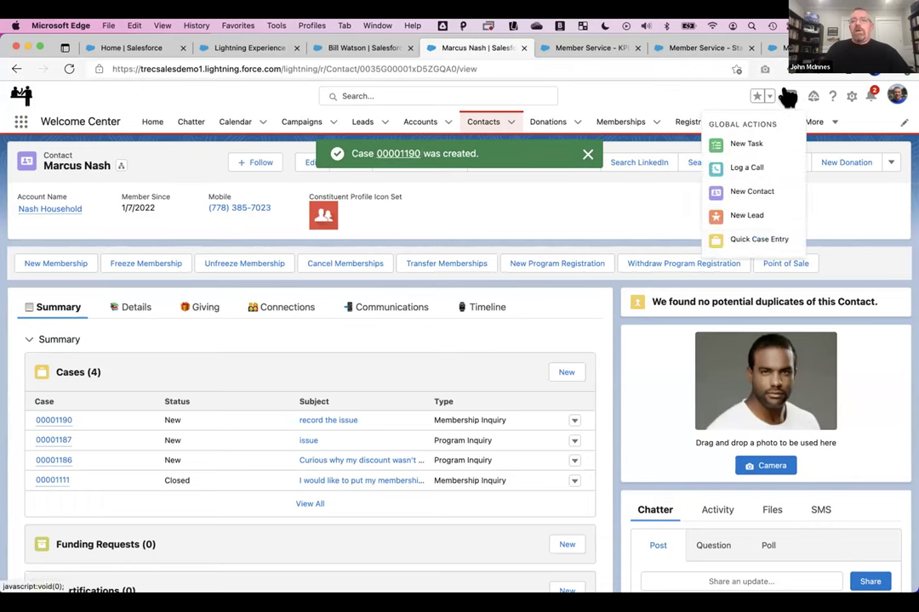
{"action": "left_click", "coordinate": [760, 241]}
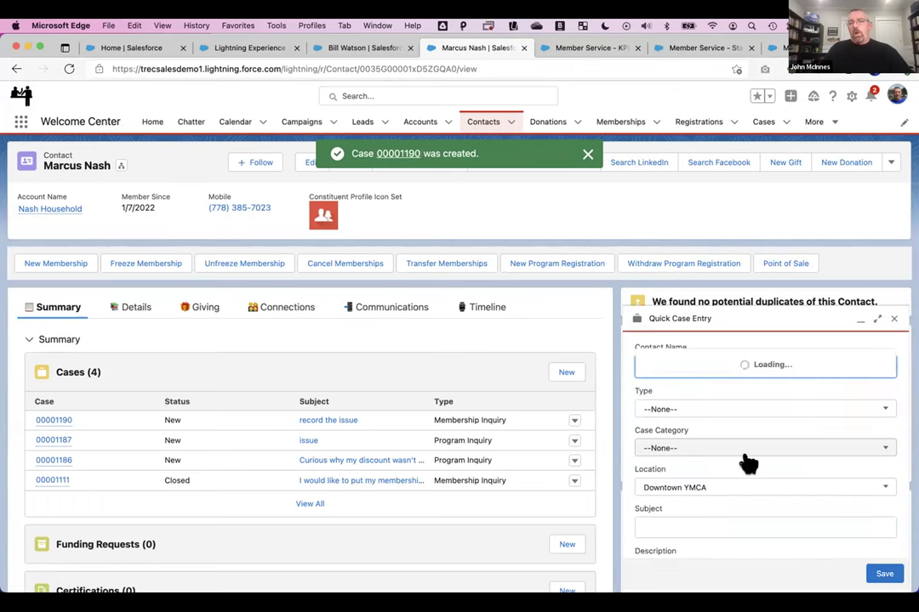
{"action": "left_click", "coordinate": [754, 400]}
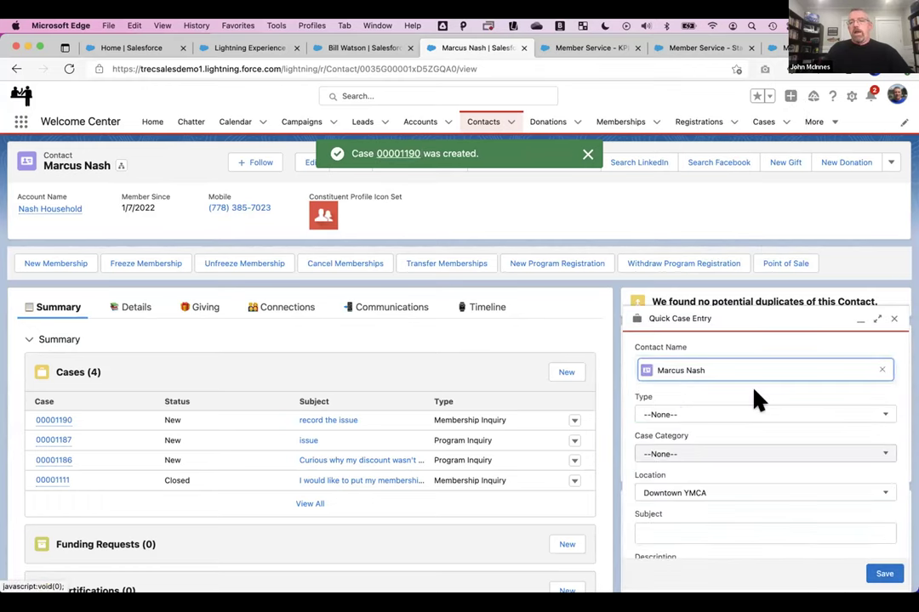
{"action": "left_click", "coordinate": [709, 417]}
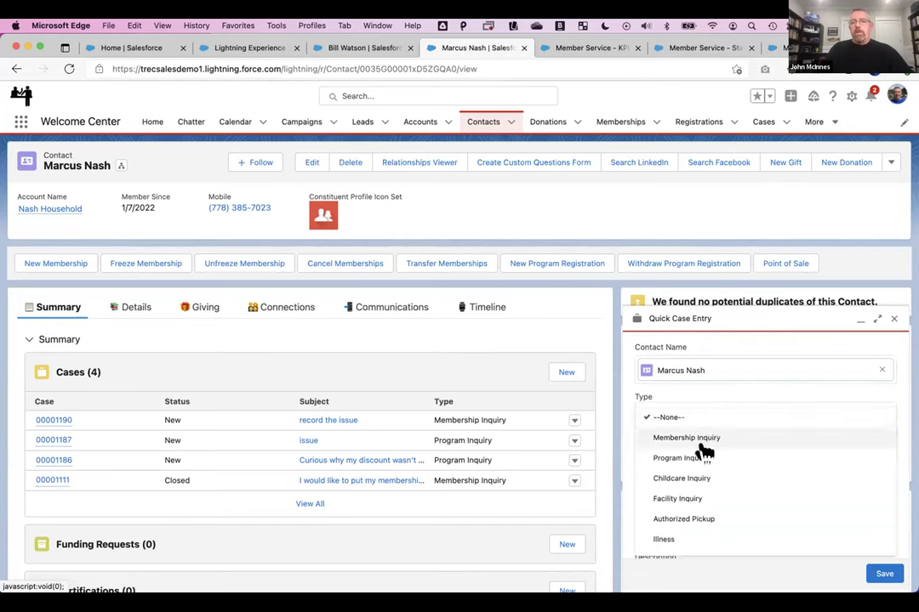
{"action": "left_click", "coordinate": [703, 439]}
{"action": "left_click", "coordinate": [701, 455]}
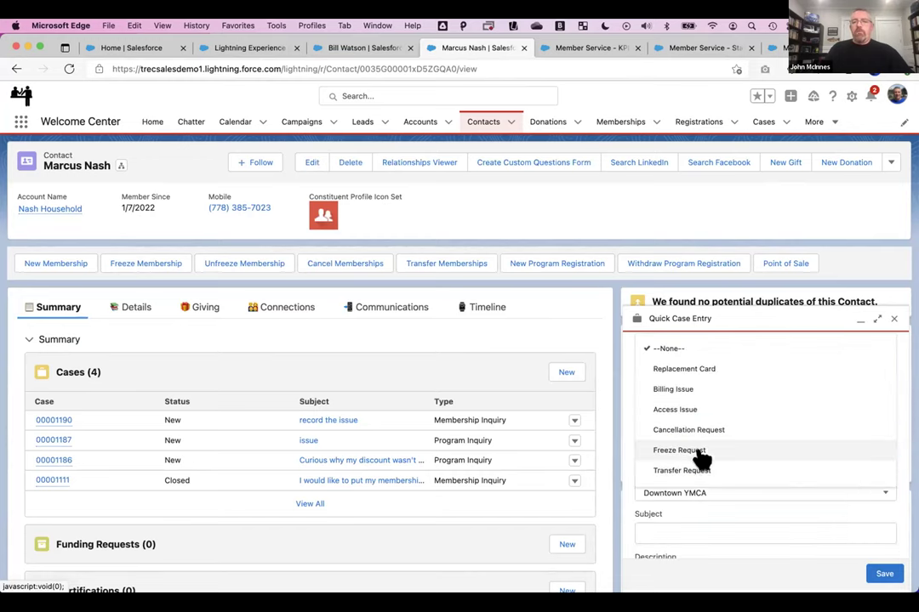
{"action": "left_click", "coordinate": [689, 393]}
Enter "subject" as the quick case's subject, save the case and open its record
{"action": "left_click", "coordinate": [698, 527]}
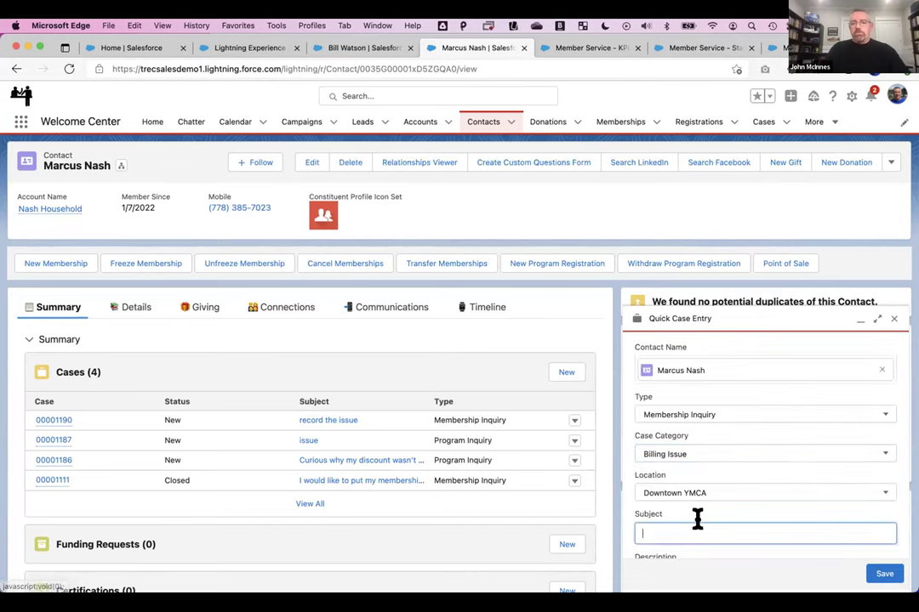
{"action": "type", "text": "subject"}
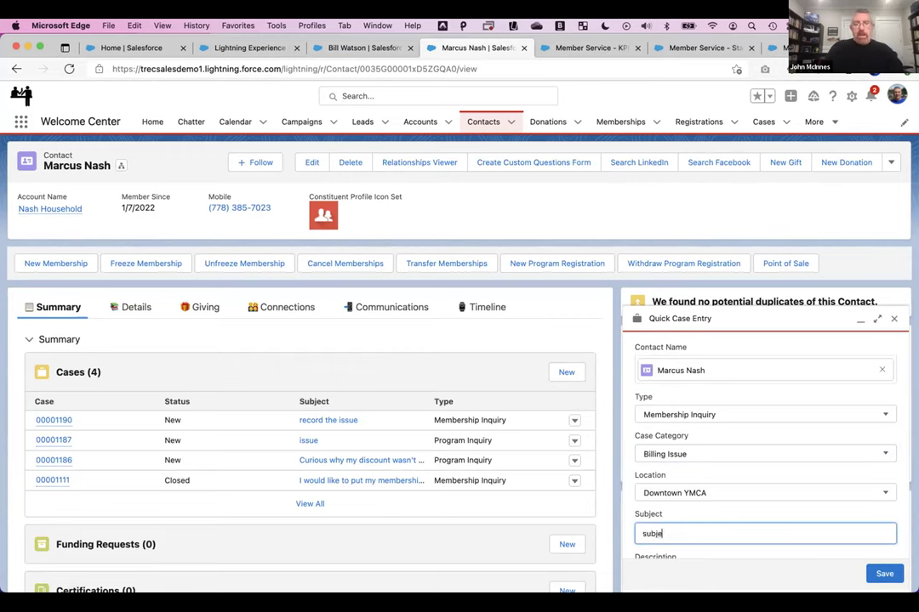
{"action": "left_click", "coordinate": [885, 575]}
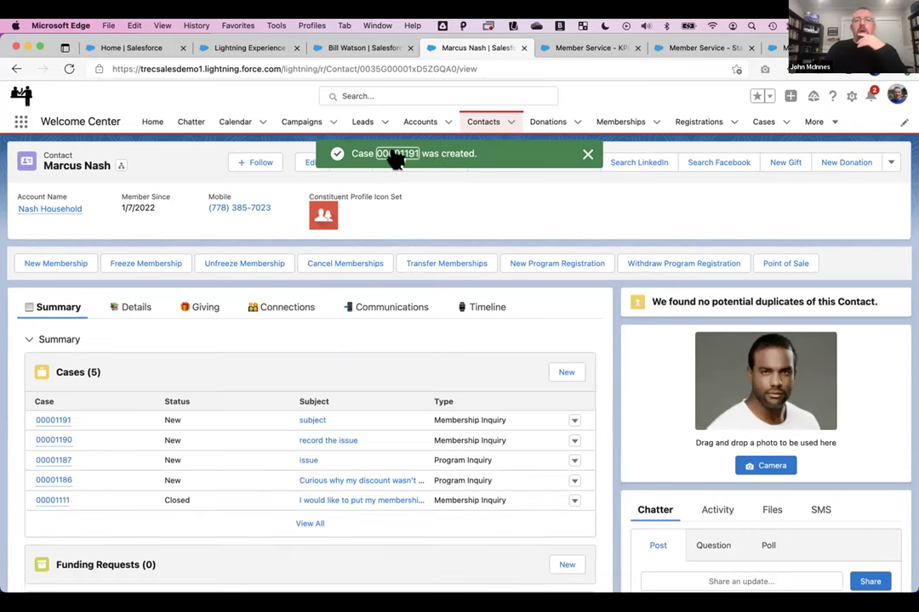
{"action": "left_click", "coordinate": [394, 154]}
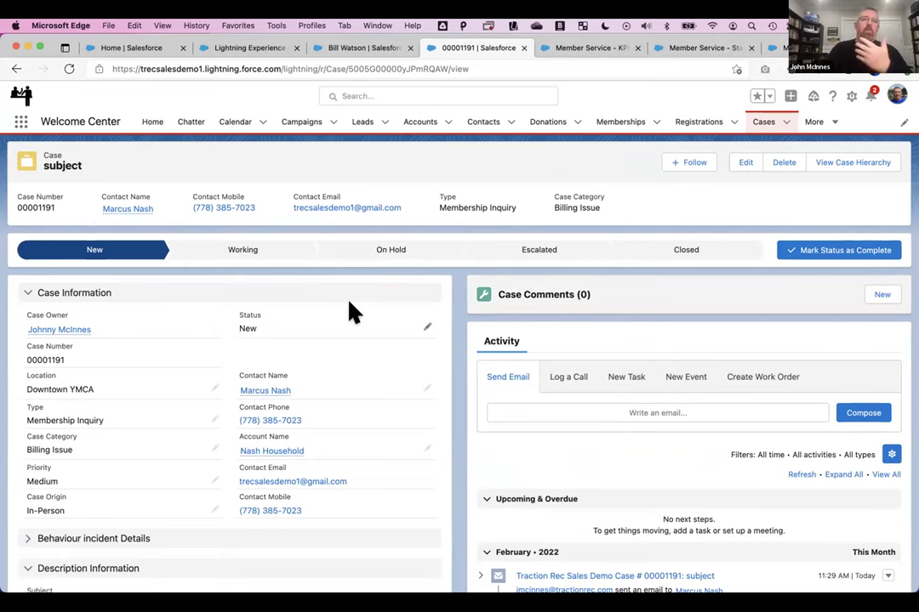
Check the Member Service - Executive Overview dashboard on the home page, and open the All Open Cases list
{"action": "left_click", "coordinate": [131, 49]}
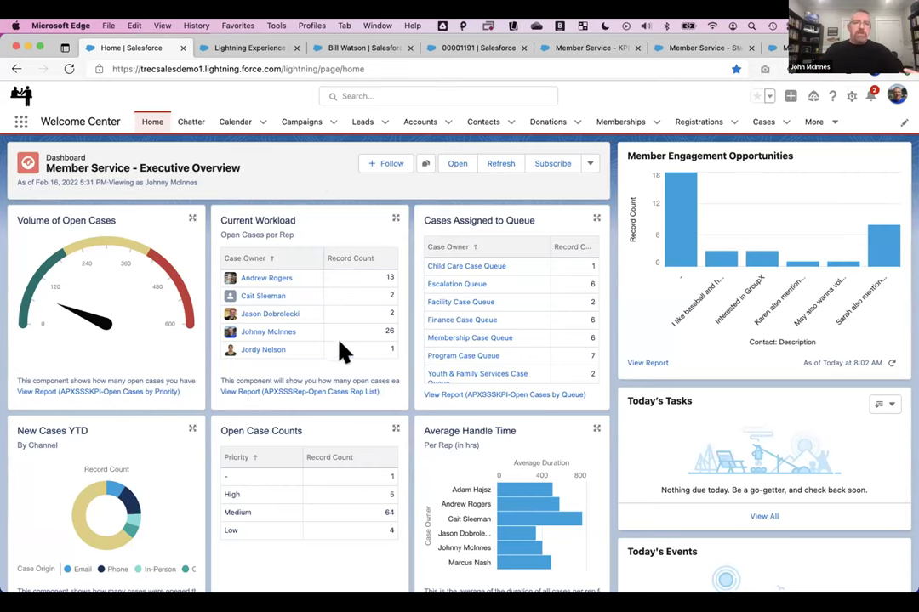
{"action": "left_click", "coordinate": [344, 48]}
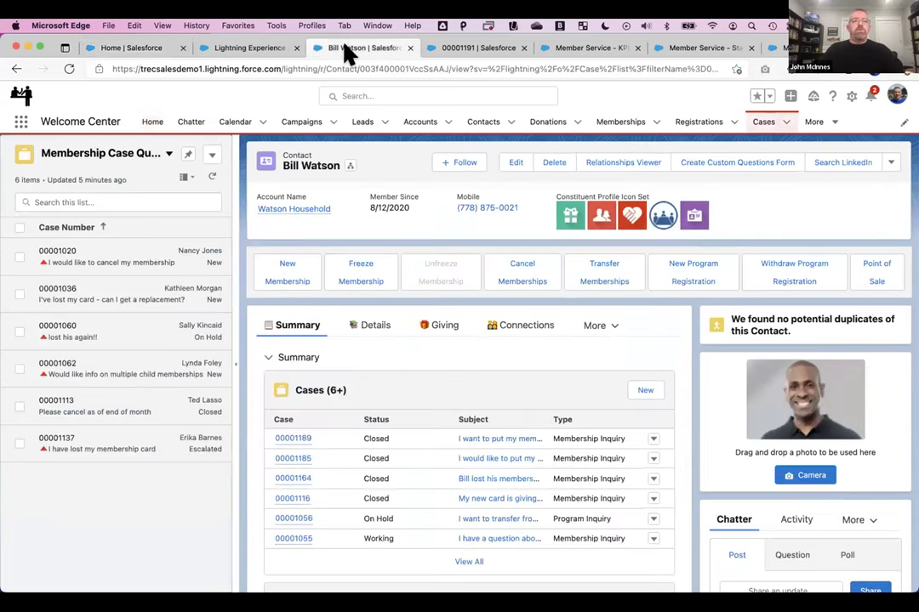
{"action": "left_click", "coordinate": [459, 49]}
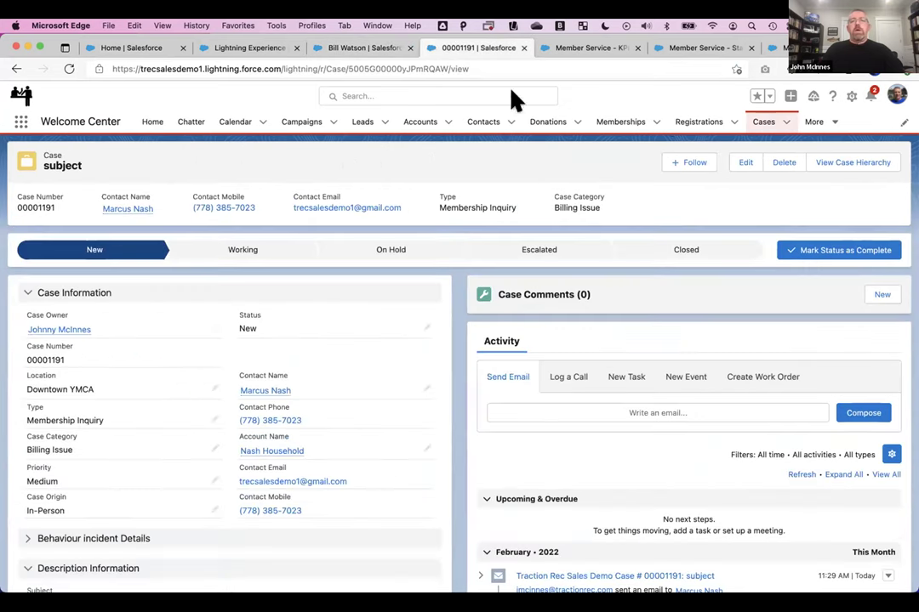
{"action": "left_click", "coordinate": [779, 122]}
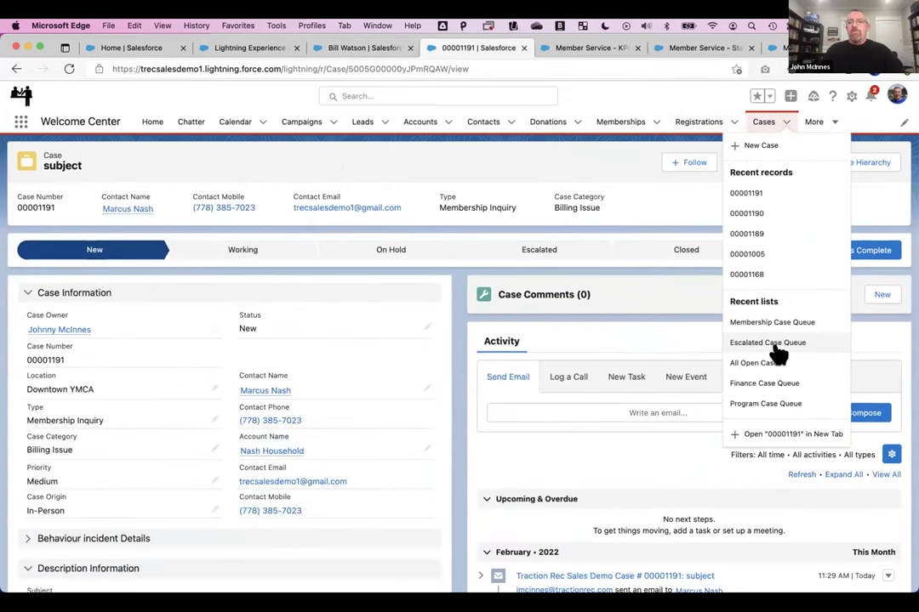
{"action": "left_click", "coordinate": [779, 364]}
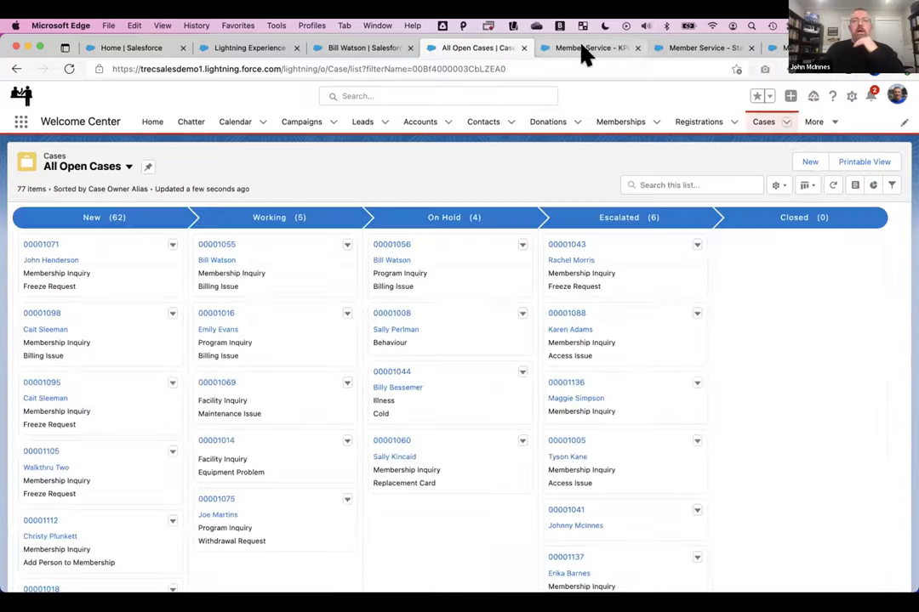
Review the Member Service - KPI's dashboard, from cases opened by channel down to open cases by queue, stage and priority
{"action": "left_click", "coordinate": [581, 48]}
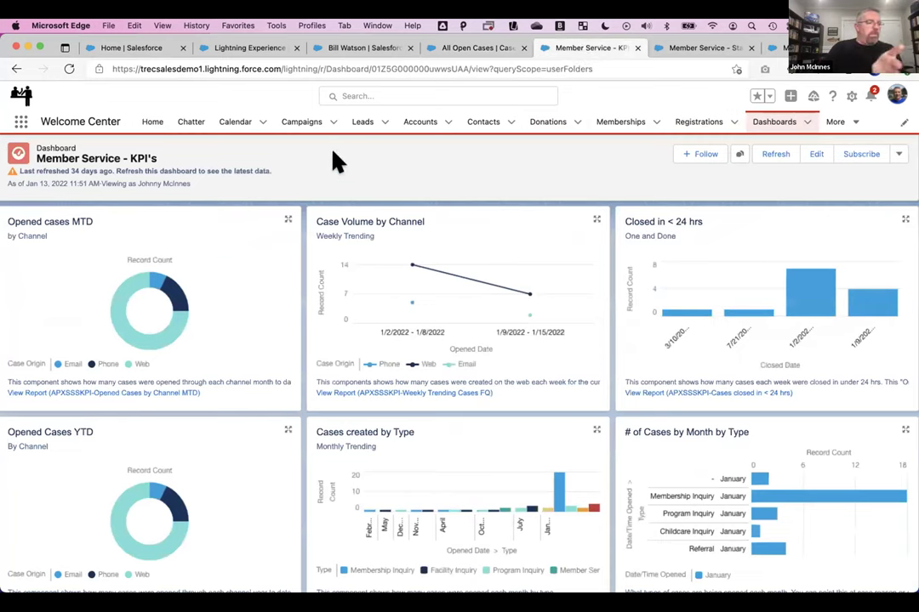
{"action": "scroll", "coordinate": [349, 170], "scroll_direction": "down", "scroll_amount": 1}
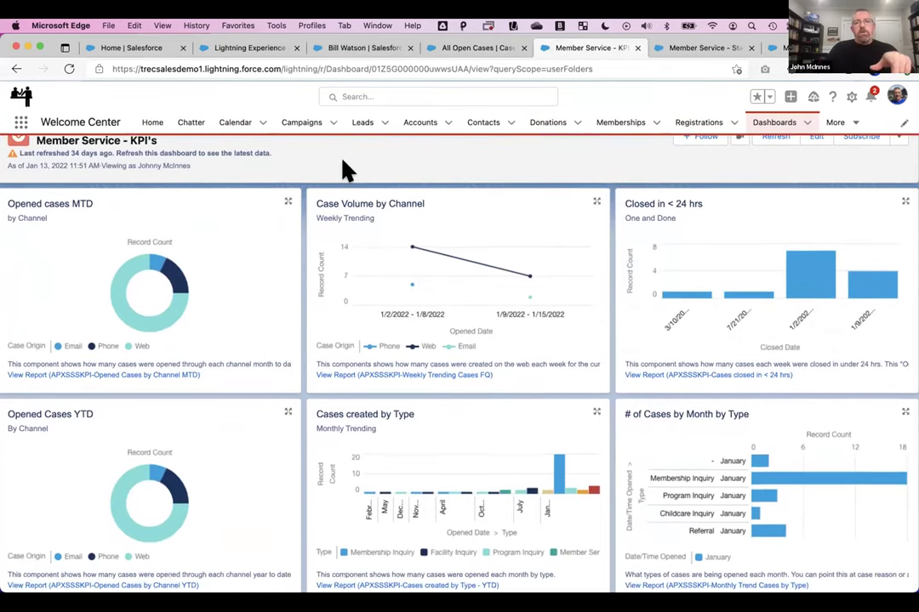
{"action": "scroll", "coordinate": [340, 170], "scroll_direction": "up", "scroll_amount": 1}
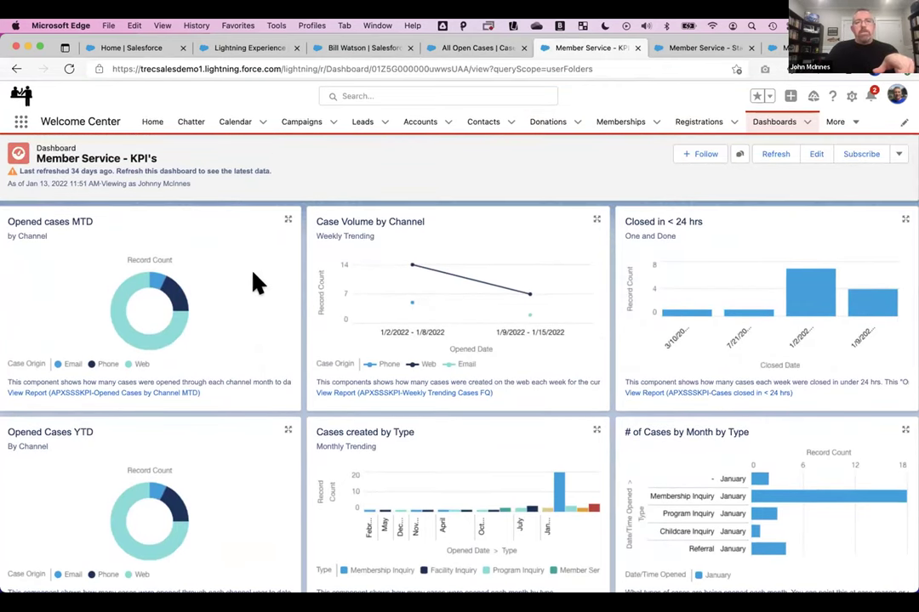
{"action": "scroll", "coordinate": [507, 298], "scroll_direction": "down", "scroll_amount": 5}
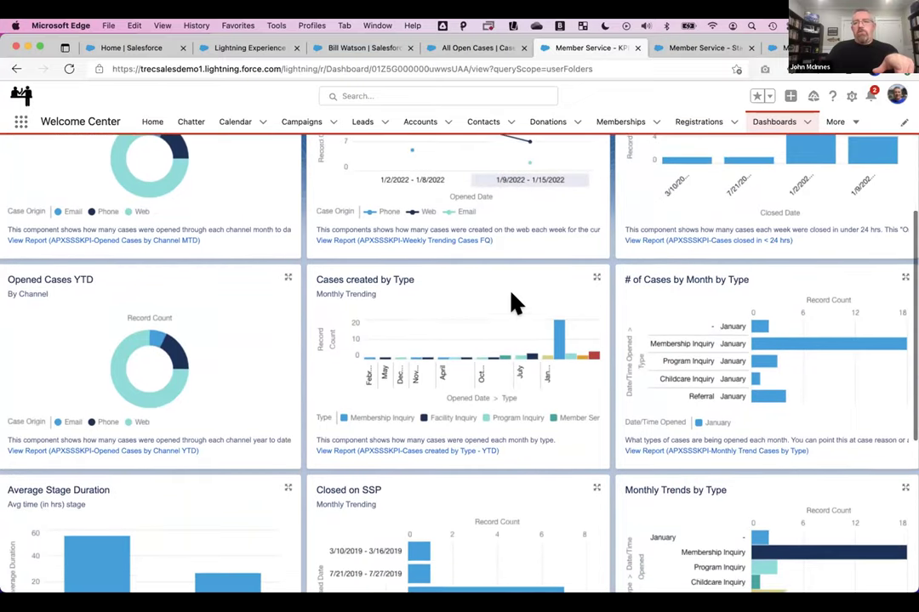
{"action": "scroll", "coordinate": [514, 303], "scroll_direction": "down", "scroll_amount": 7}
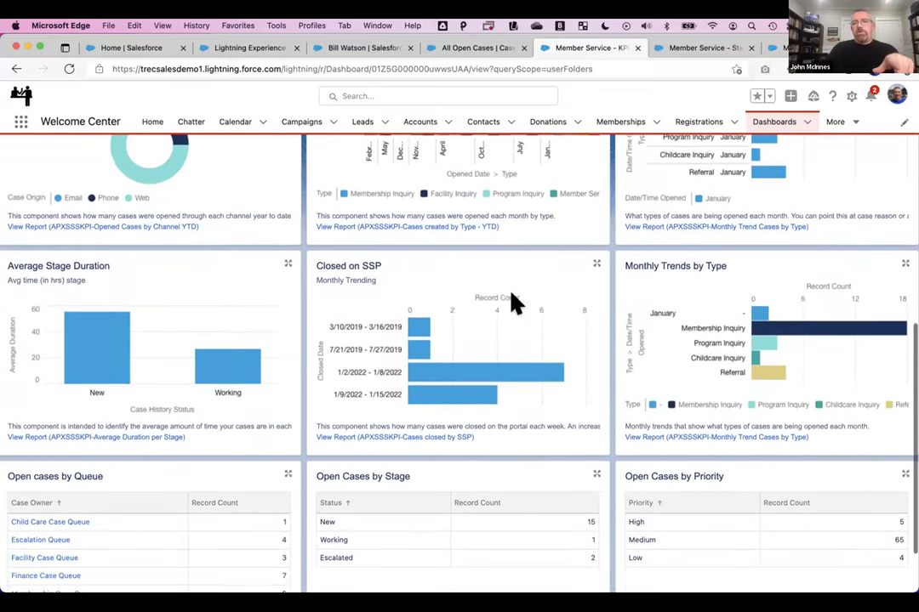
{"action": "scroll", "coordinate": [513, 303], "scroll_direction": "down", "scroll_amount": 2}
Review the Member Service - Staff Performance dashboard, including current workload and open cases by rep
{"action": "left_click", "coordinate": [696, 49]}
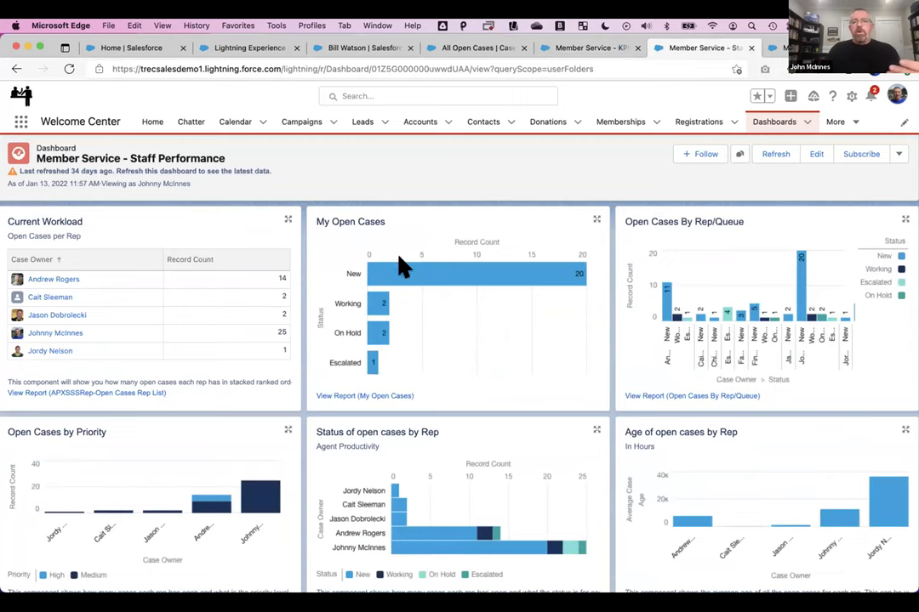
{"action": "scroll", "coordinate": [491, 381], "scroll_direction": "down", "scroll_amount": 1}
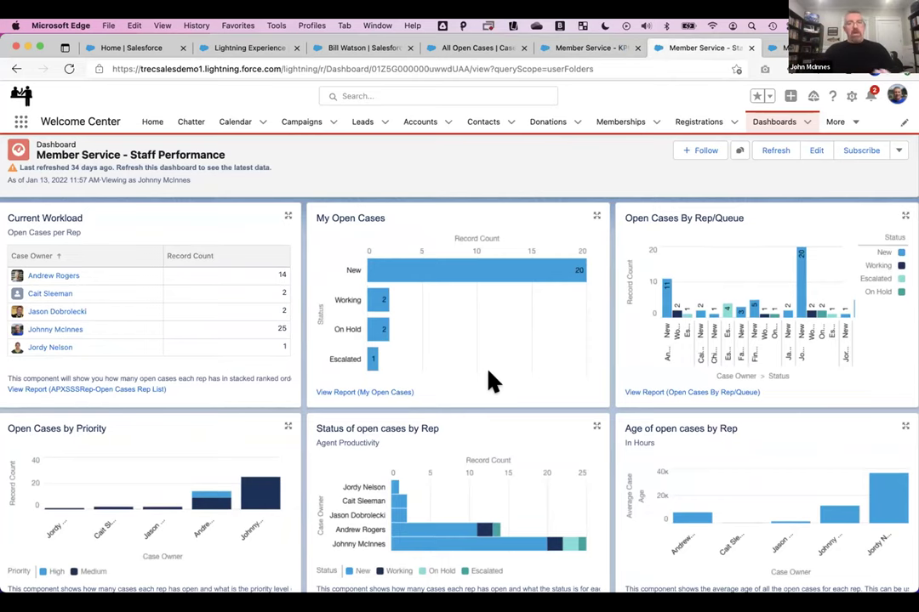
{"action": "scroll", "coordinate": [497, 367], "scroll_direction": "down", "scroll_amount": 3}
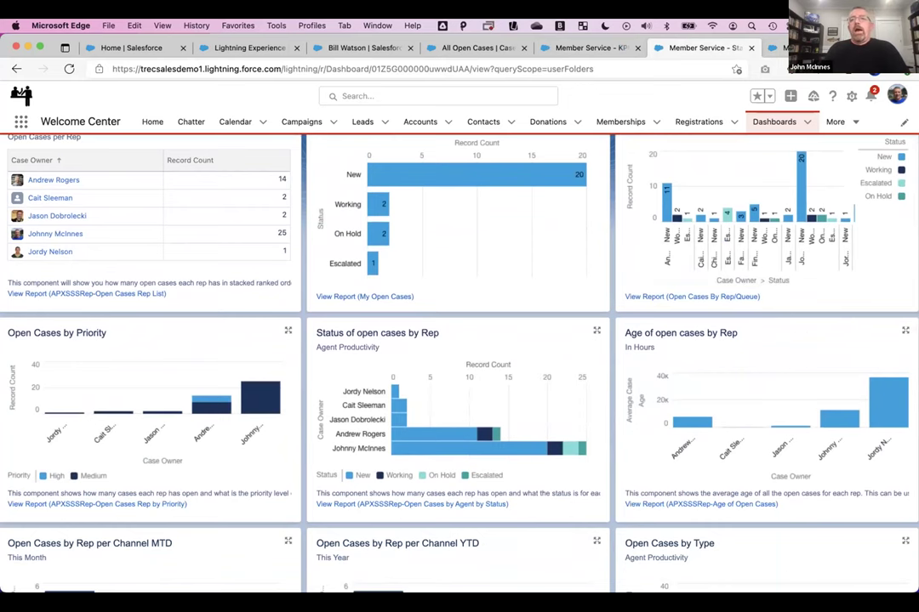
Review the Member Service - Household Information dashboard, including cases opened by account and accounts to watch
{"action": "left_click", "coordinate": [772, 47]}
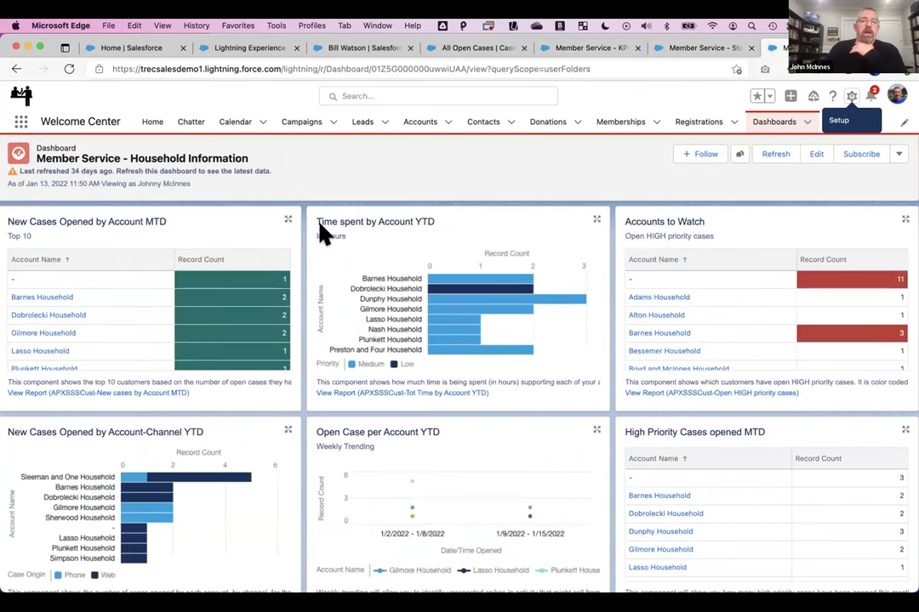
{"action": "scroll", "coordinate": [322, 232], "scroll_direction": "down", "scroll_amount": 1}
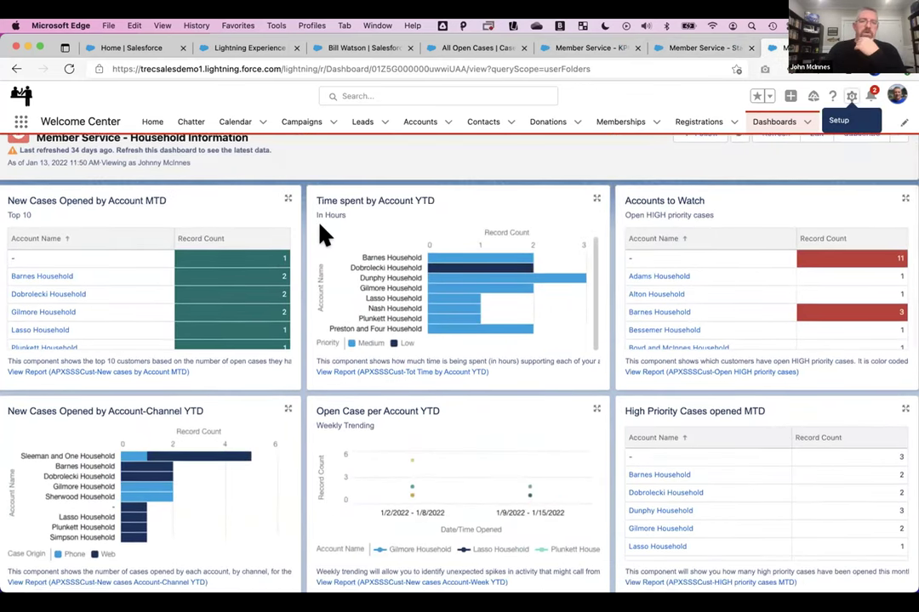
{"action": "scroll", "coordinate": [323, 232], "scroll_direction": "down", "scroll_amount": 1}
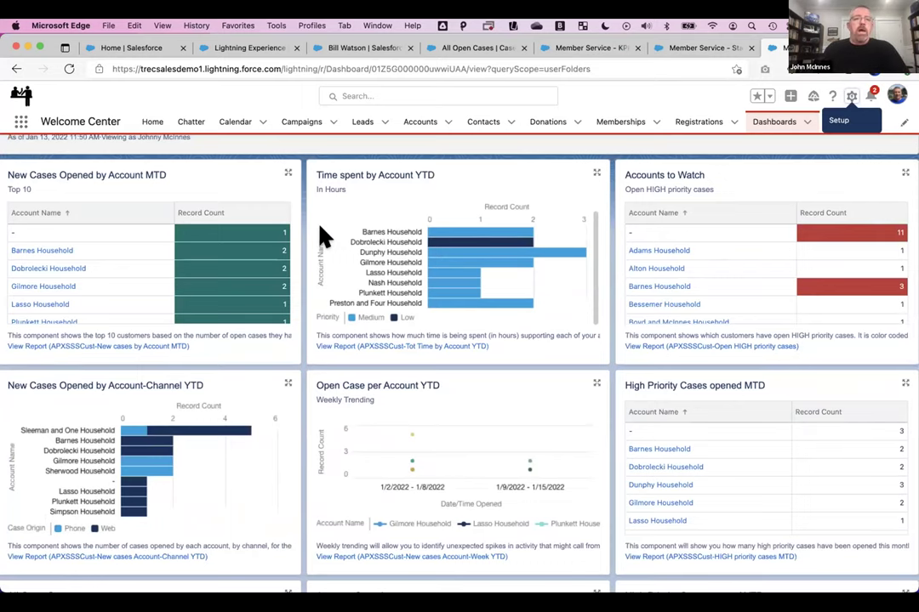
{"action": "scroll", "coordinate": [322, 231], "scroll_direction": "up", "scroll_amount": 2}
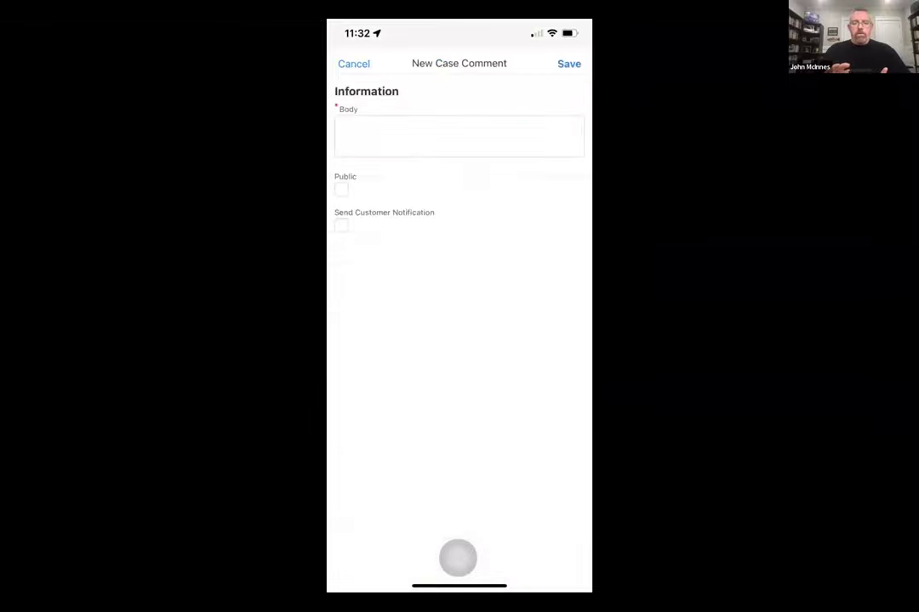
In the Salesforce mobile app, start voice dictation for the body of the new case comment
{"action": "left_click", "coordinate": [459, 137]}
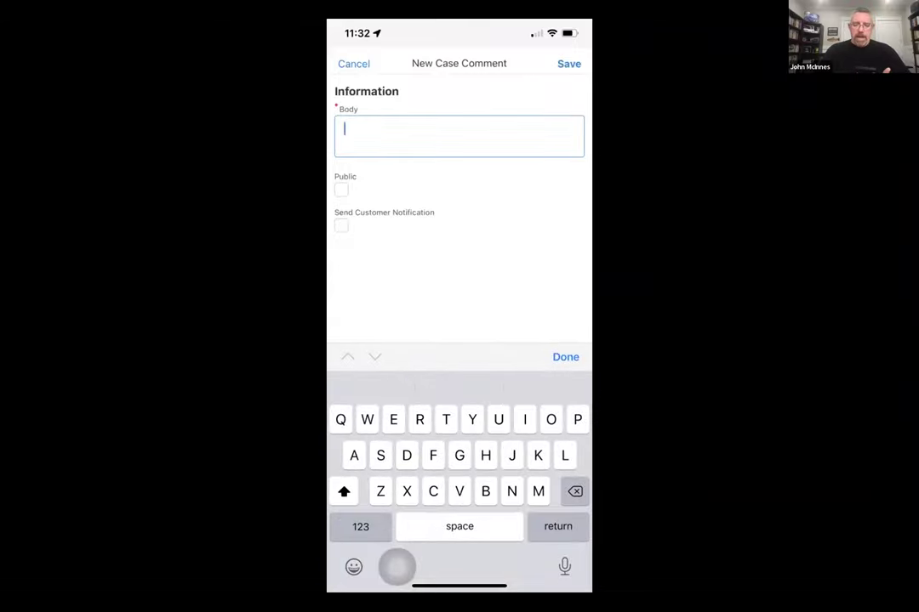
{"action": "left_click", "coordinate": [564, 567]}
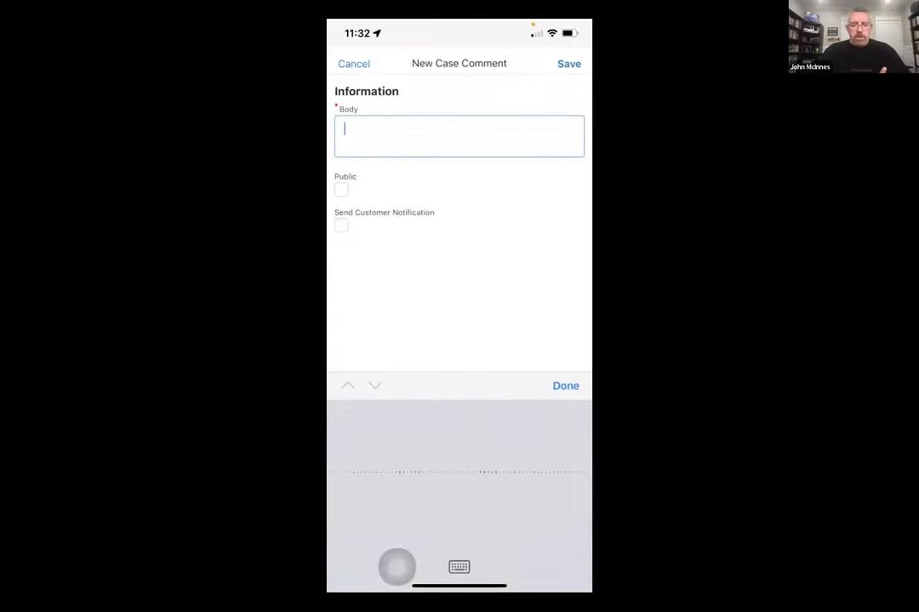